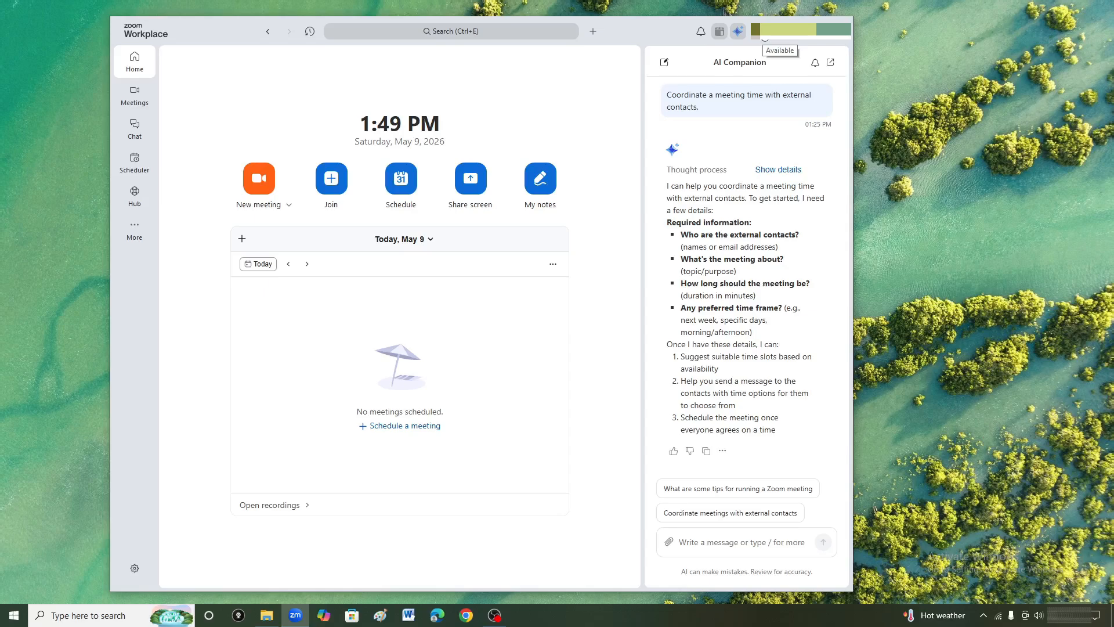
Open the account's advanced features in the Zoom web portal from the desktop app's account settings and go to the Meetings page.
click(764, 36)
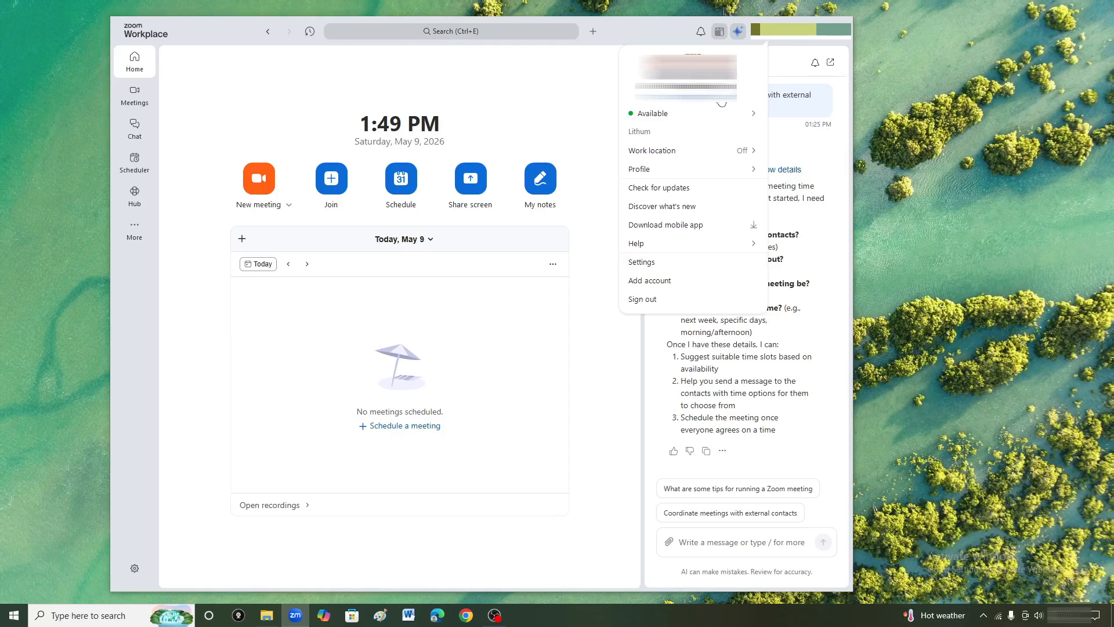
mouse_move(688, 169)
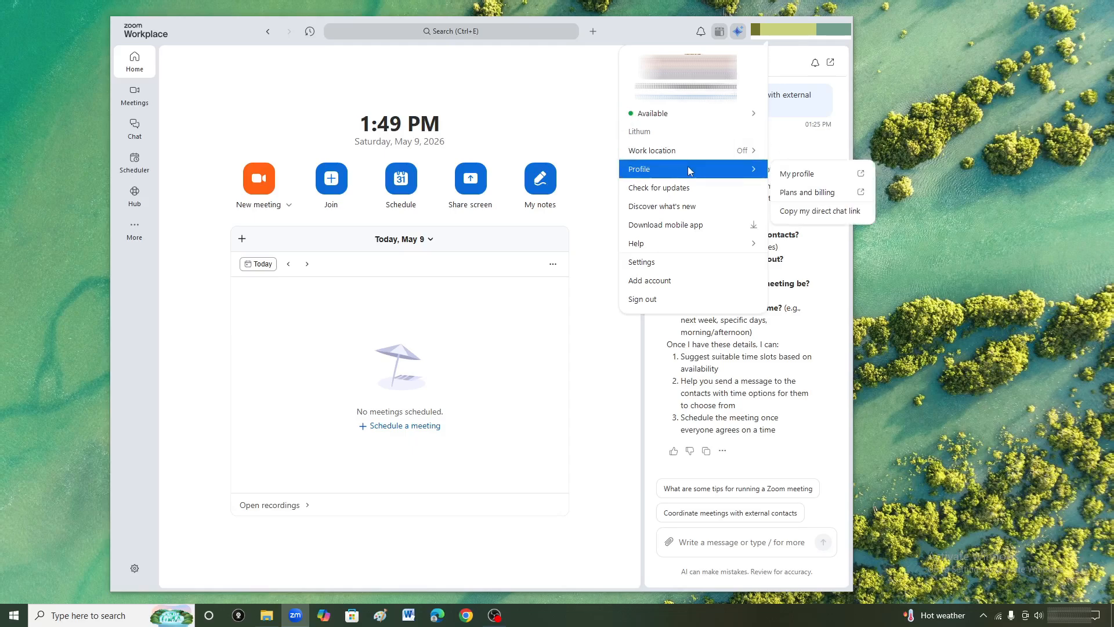
click(665, 264)
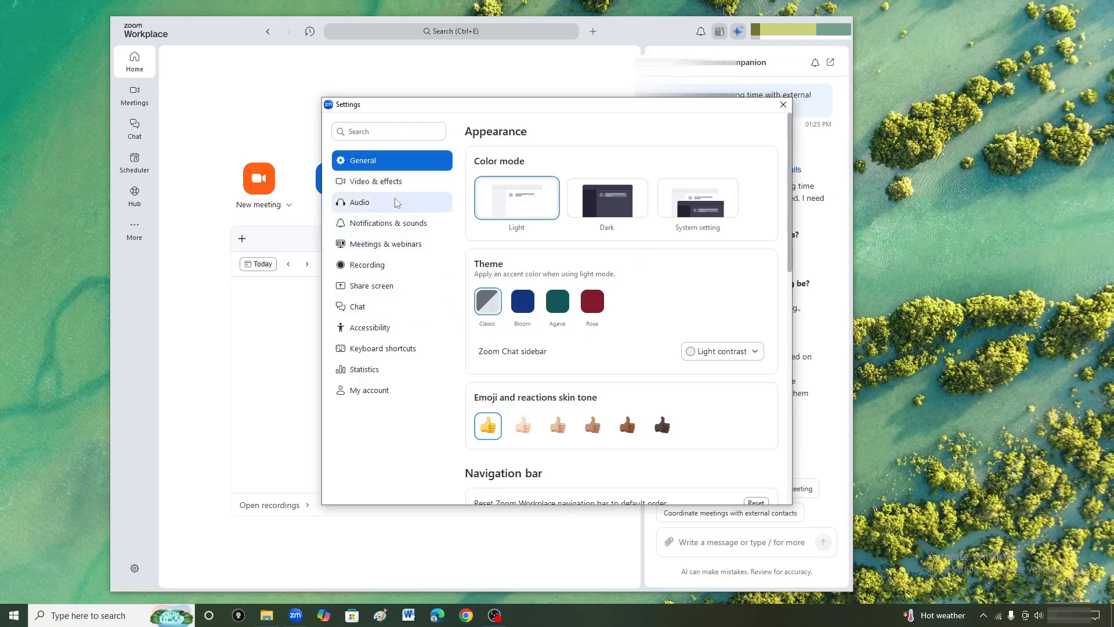
click(400, 396)
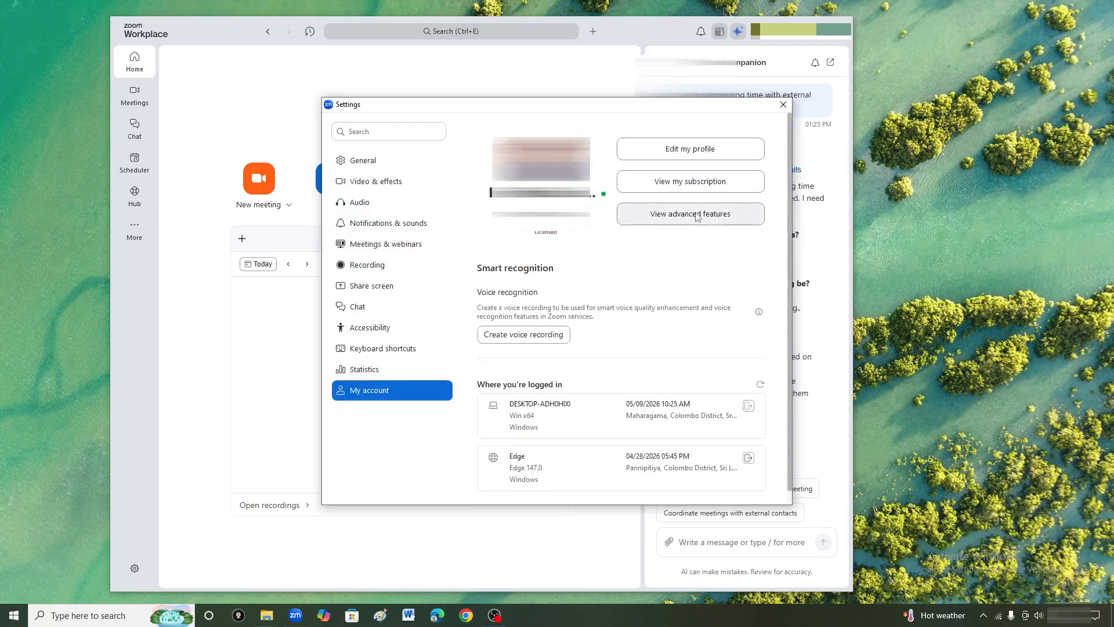
click(696, 215)
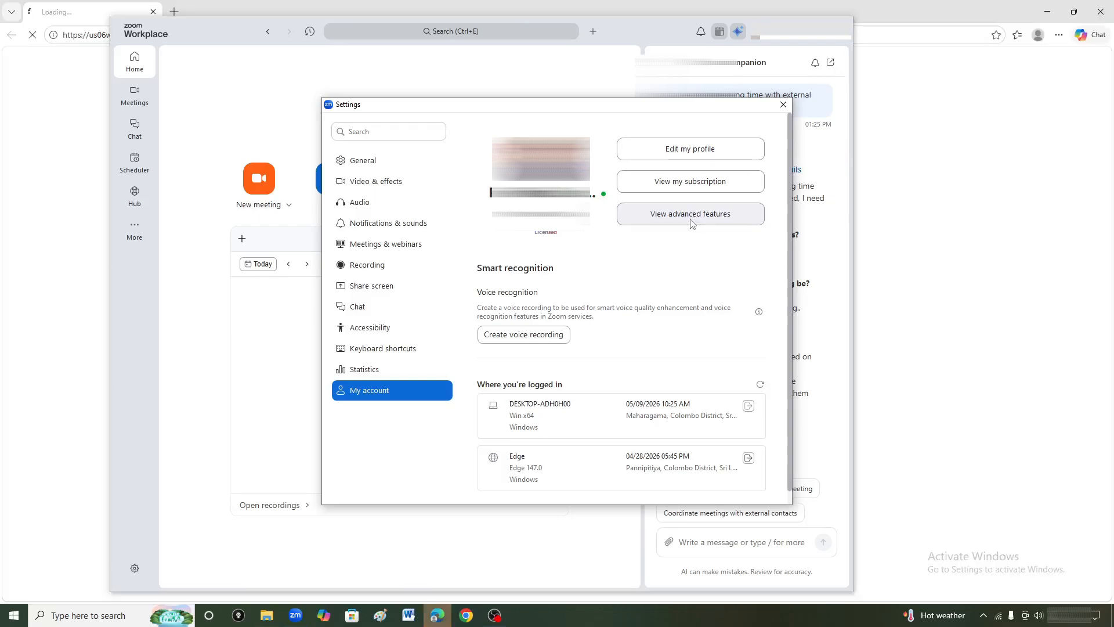
click(782, 105)
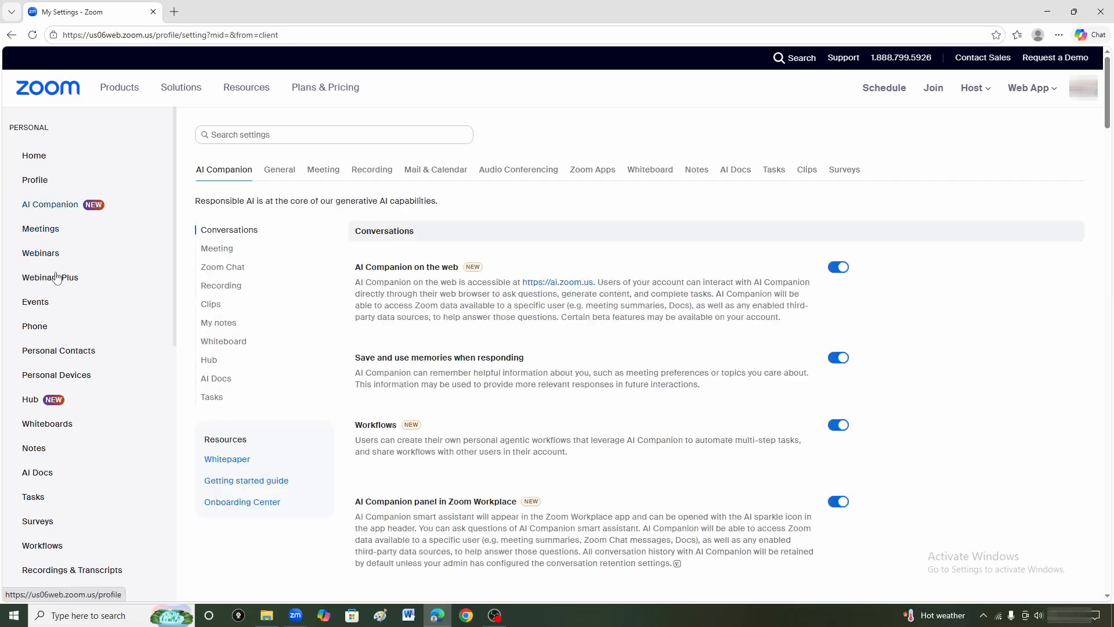
click(40, 229)
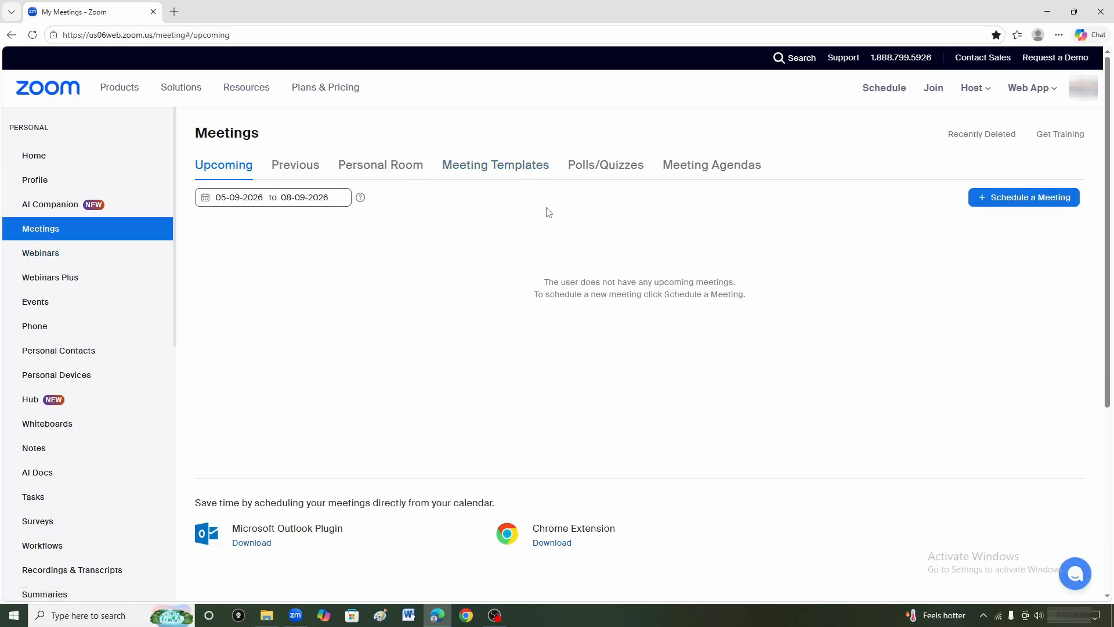
View the Scheduler in the Zoom desktop app, and return to the web portal's Meetings page.
click(295, 616)
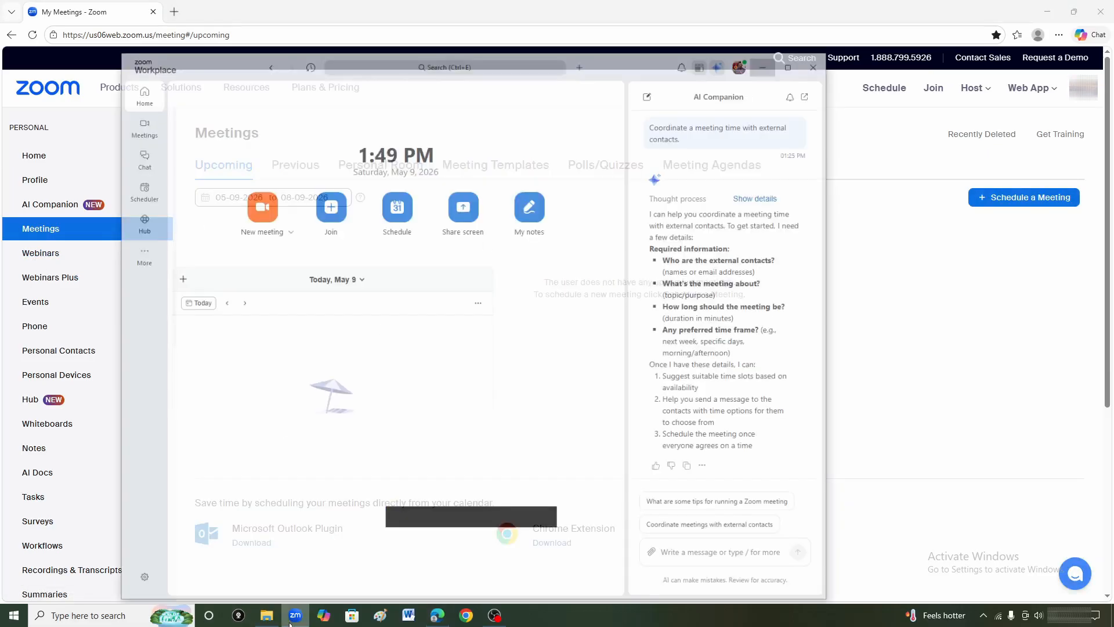
click(139, 161)
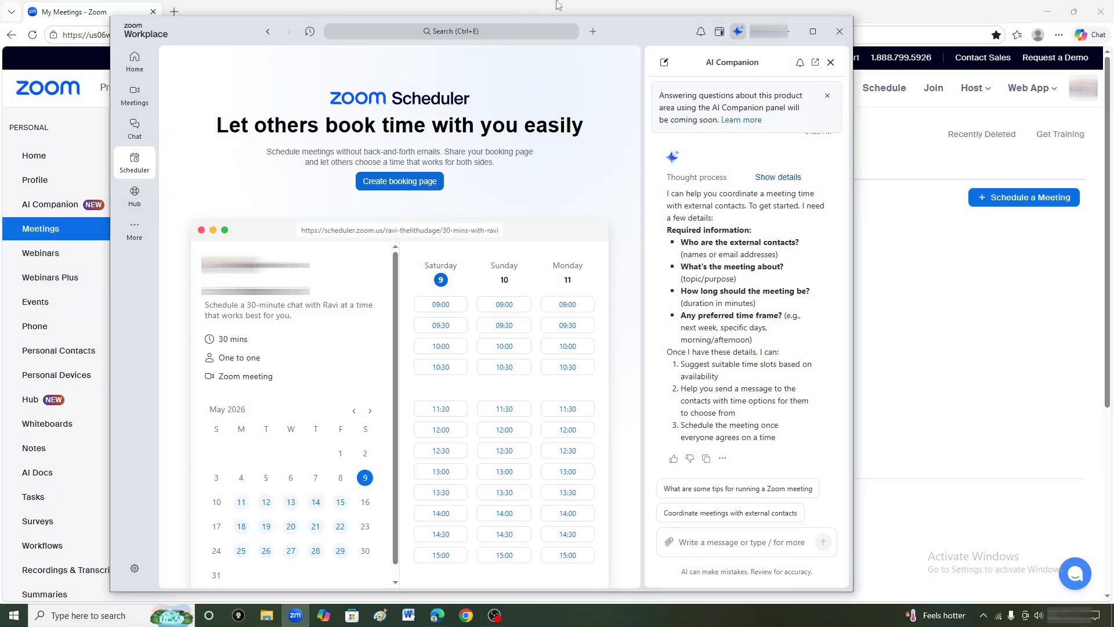
click(789, 31)
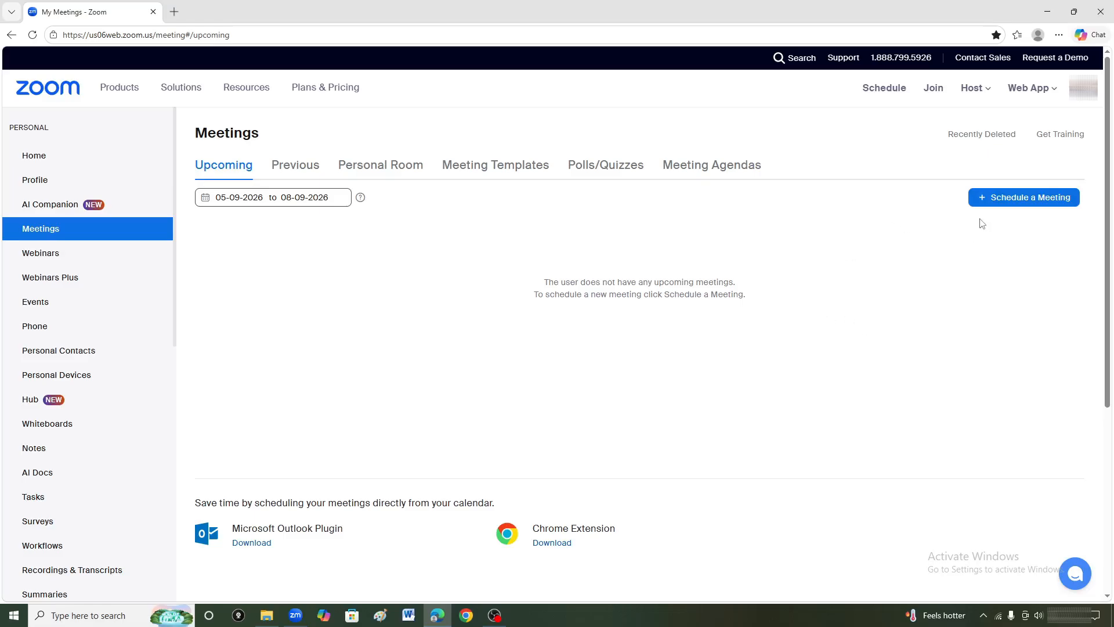
Schedule and save a meeting with the topic 123 and a start time of 2:45 PM.
click(1010, 204)
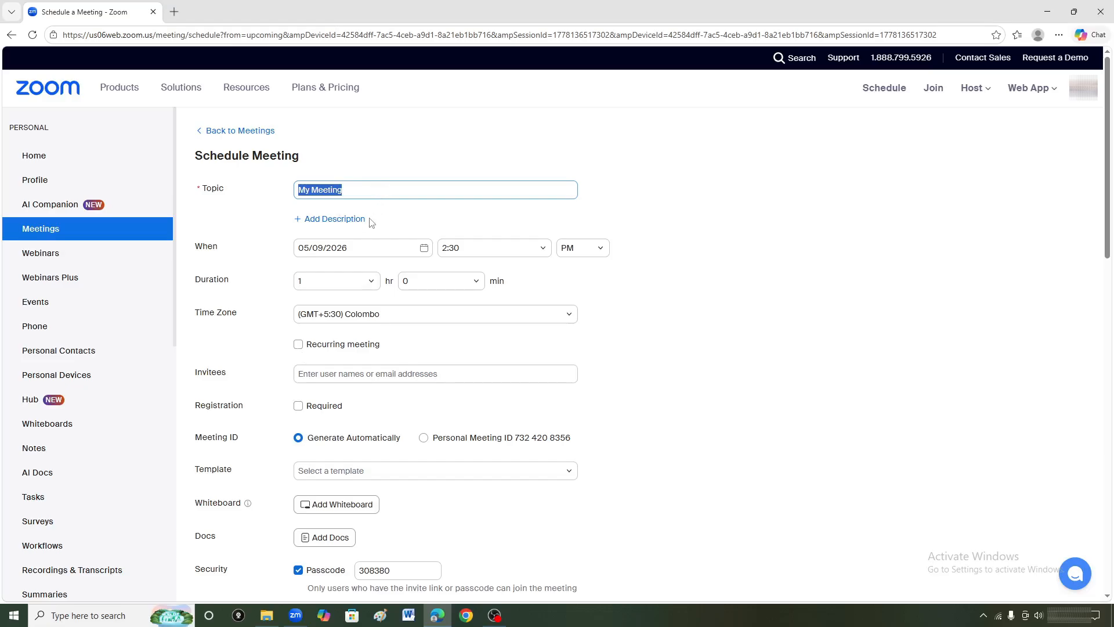
text(123)
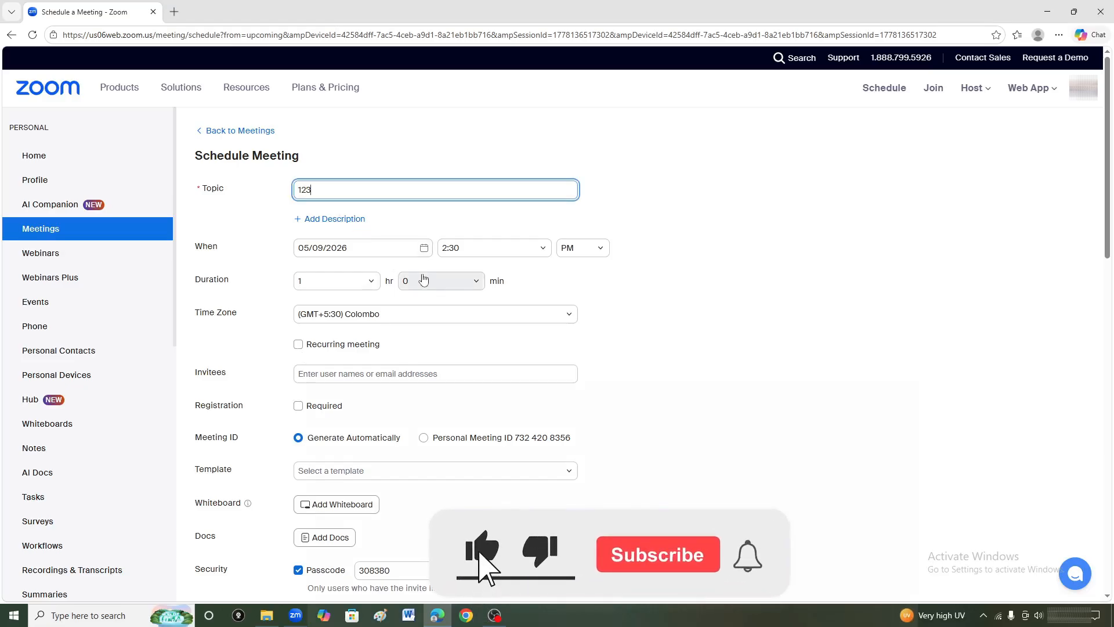
click(458, 252)
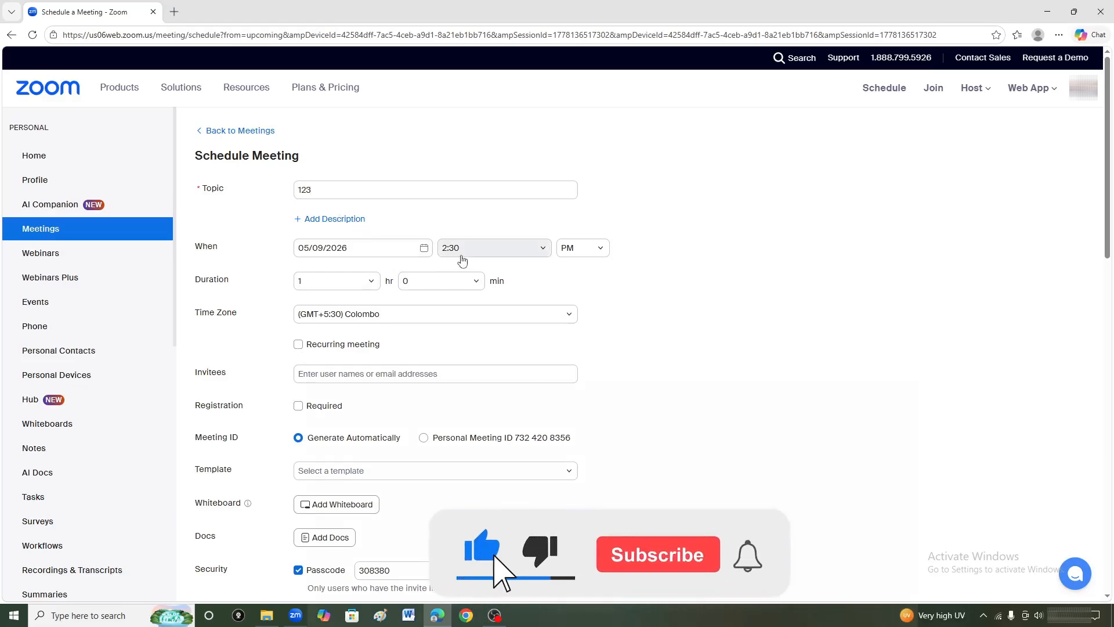
click(478, 340)
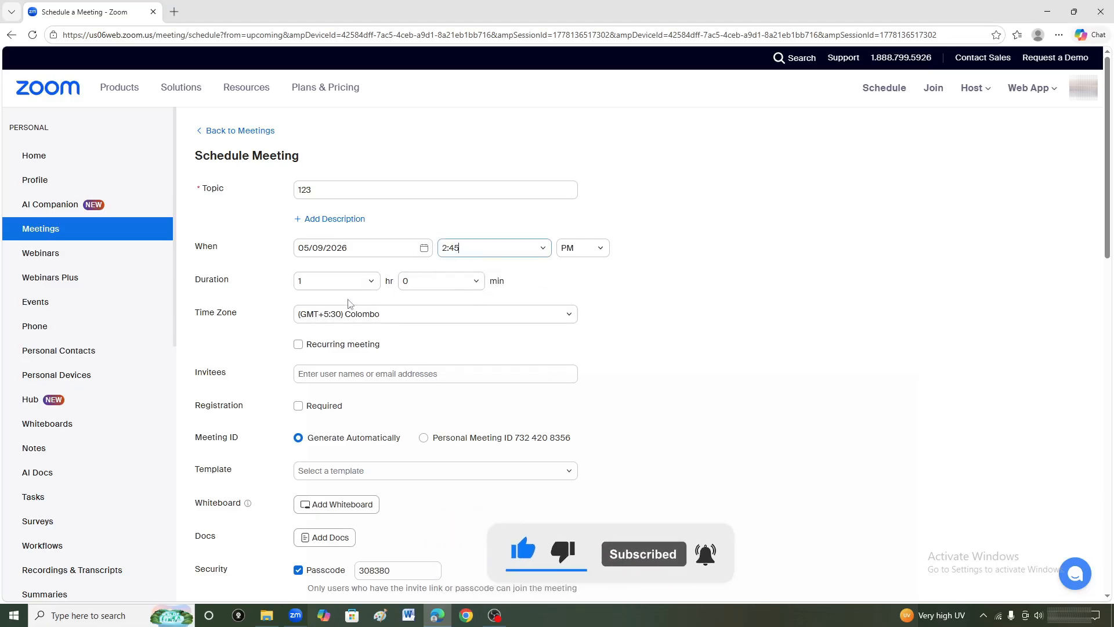
scroll(346, 303, down, 5)
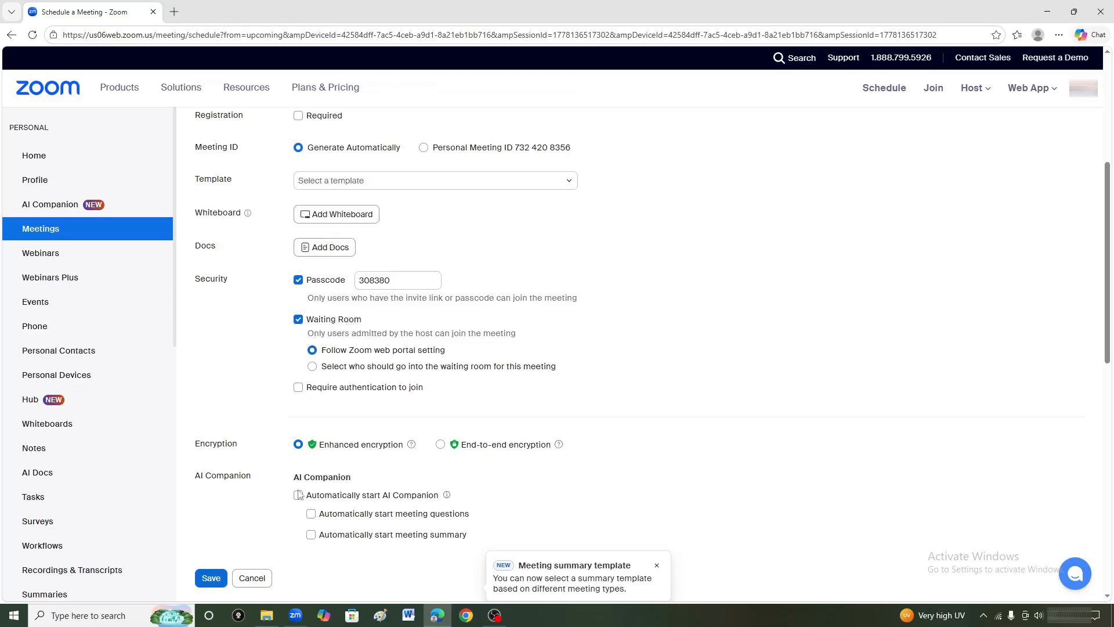
click(215, 586)
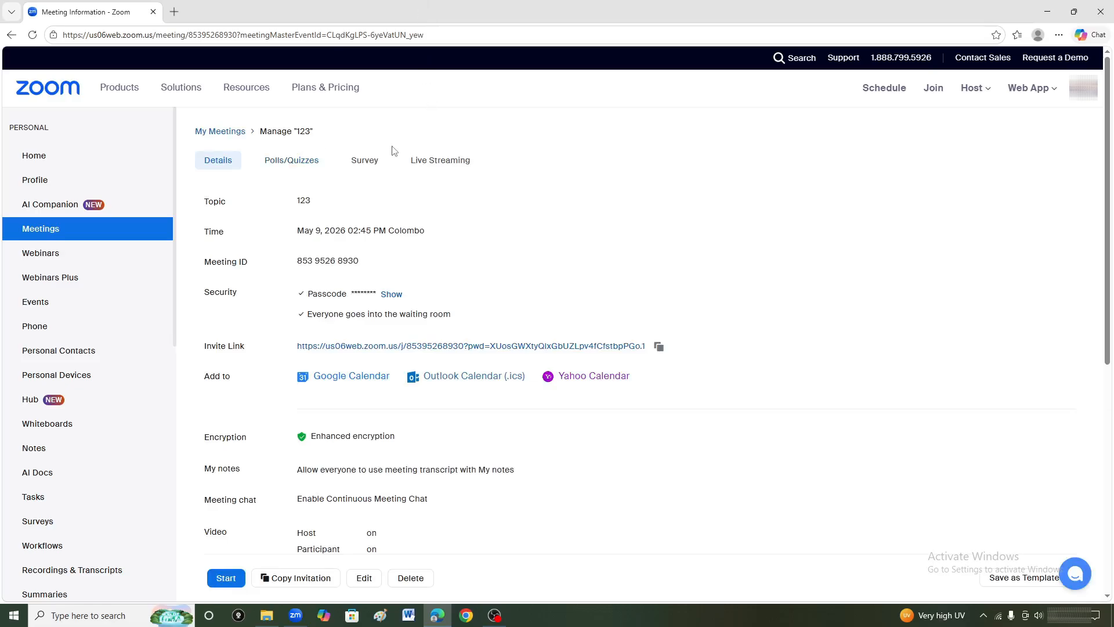
Open the custom streaming configuration in the live streaming settings of meeting 123.
click(450, 168)
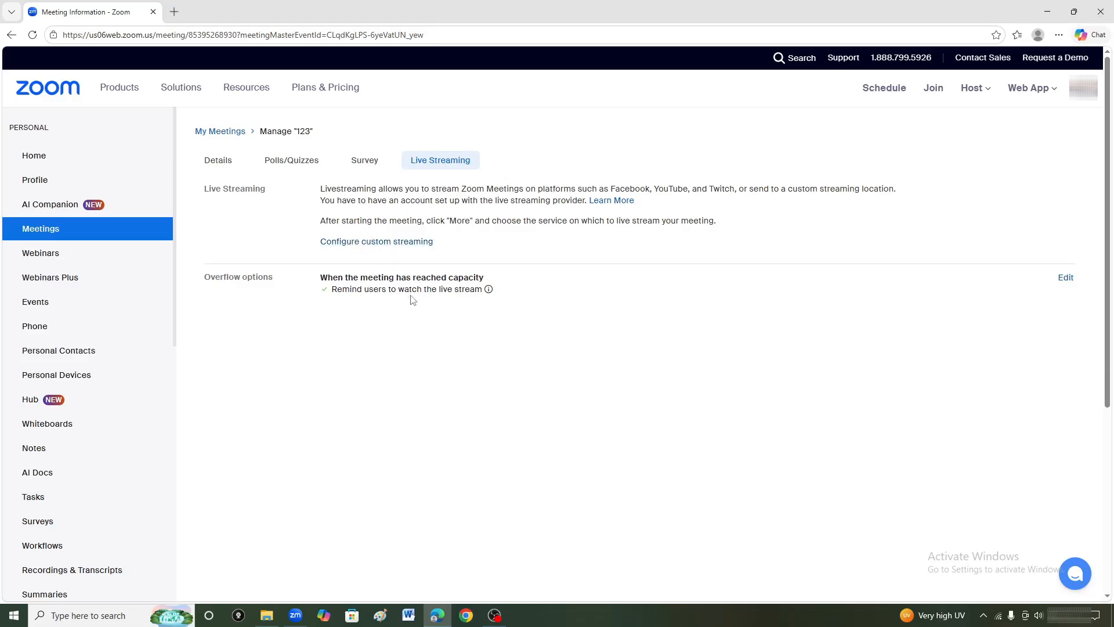
click(385, 240)
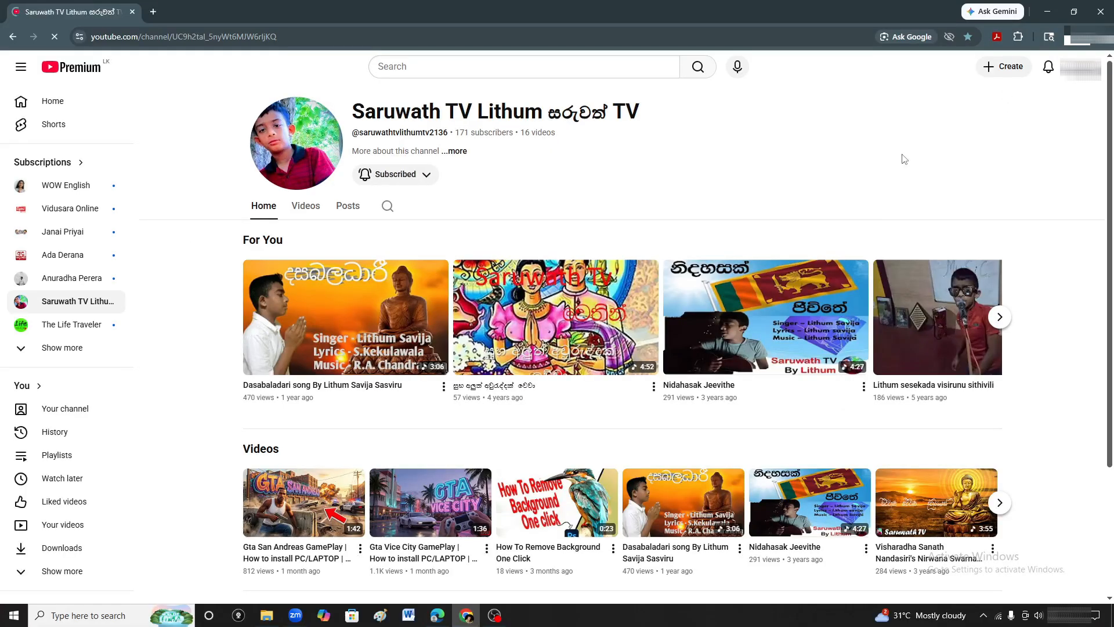
Switch to YouTube, choose to go live, continue past the identity verification and start scheduling a stream with new settings.
click(1001, 74)
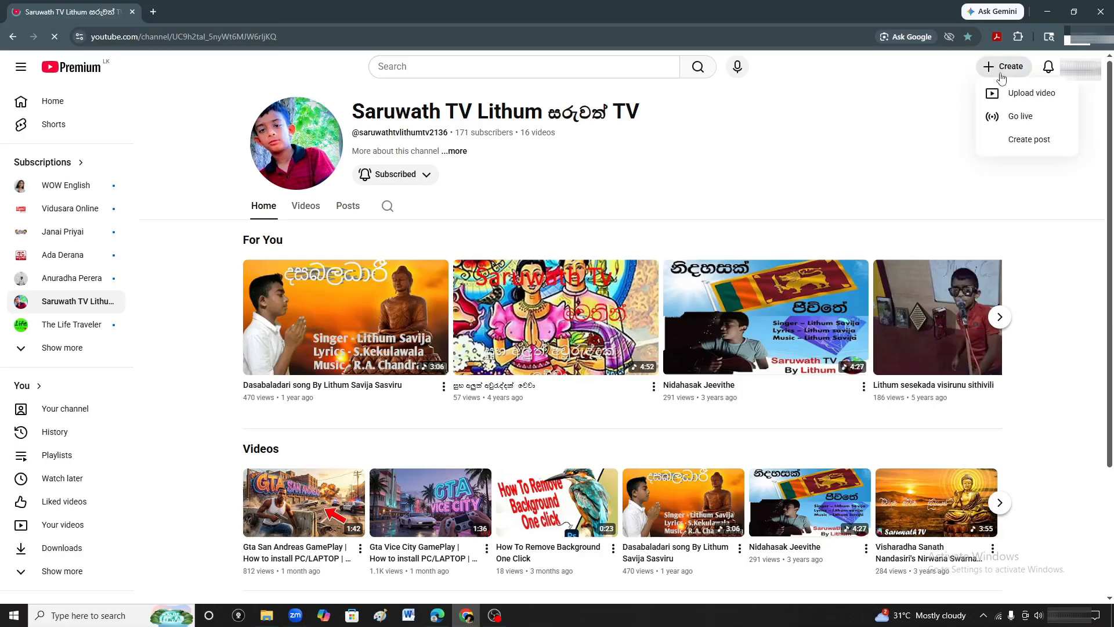
click(1015, 120)
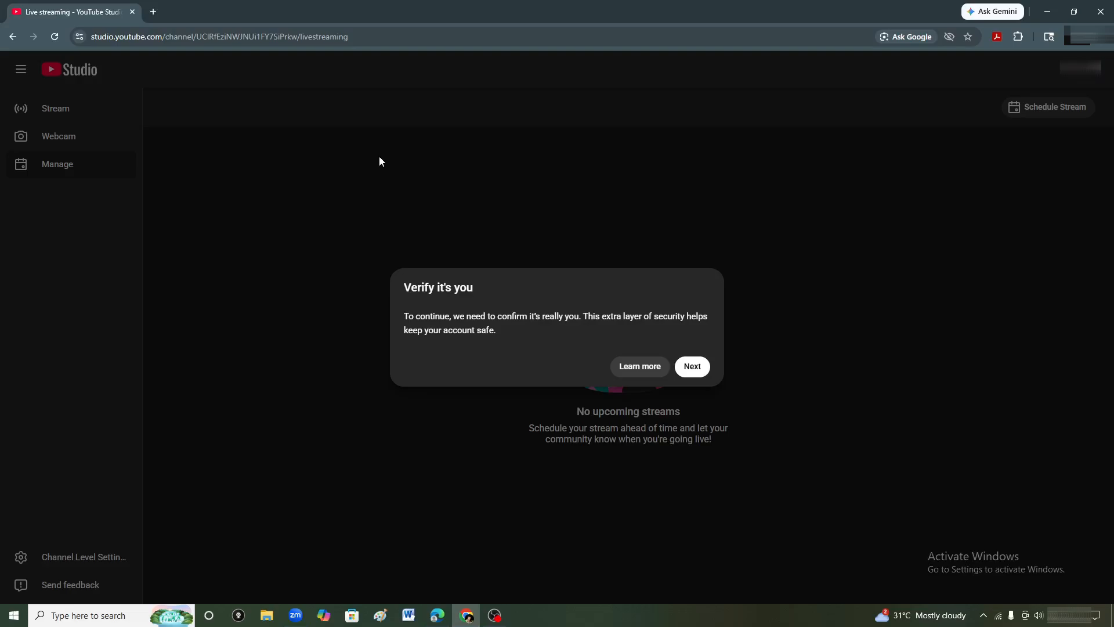
click(692, 368)
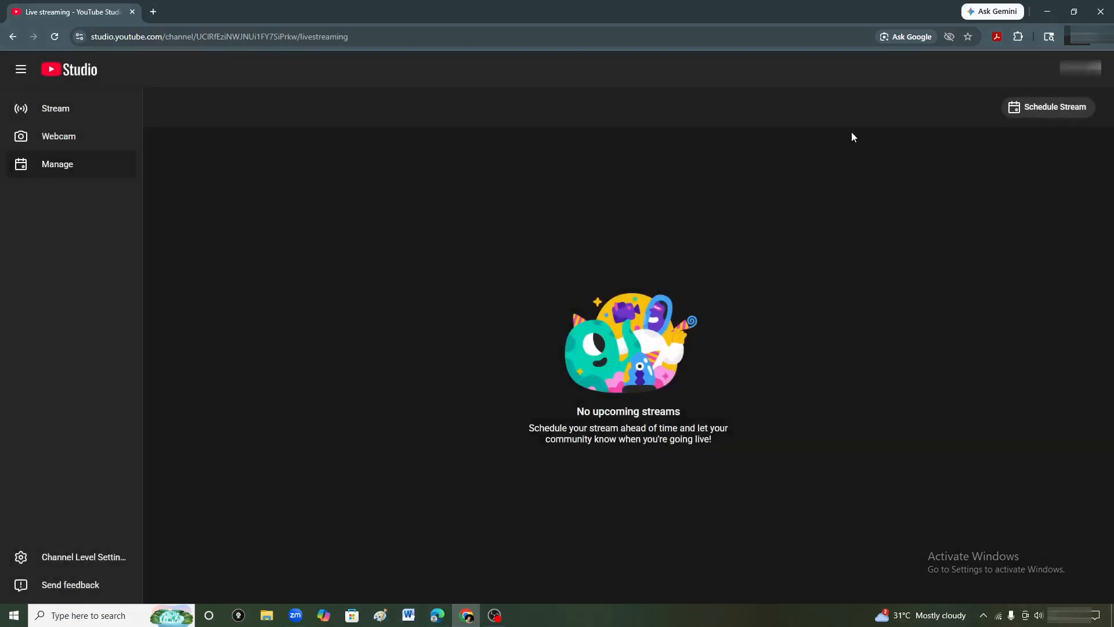
click(1035, 110)
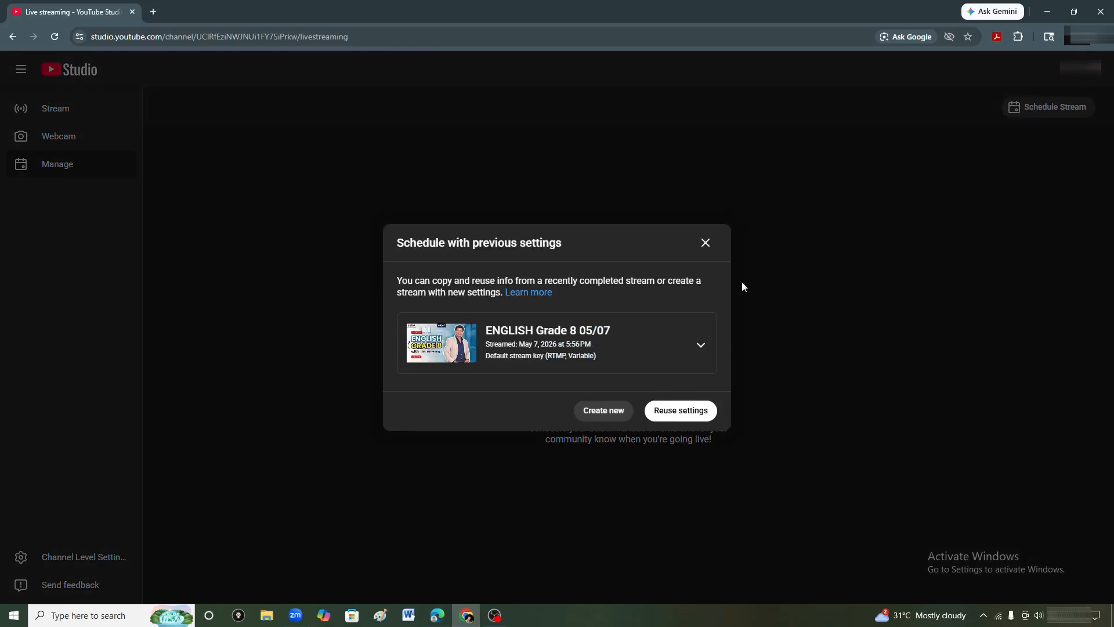
click(626, 413)
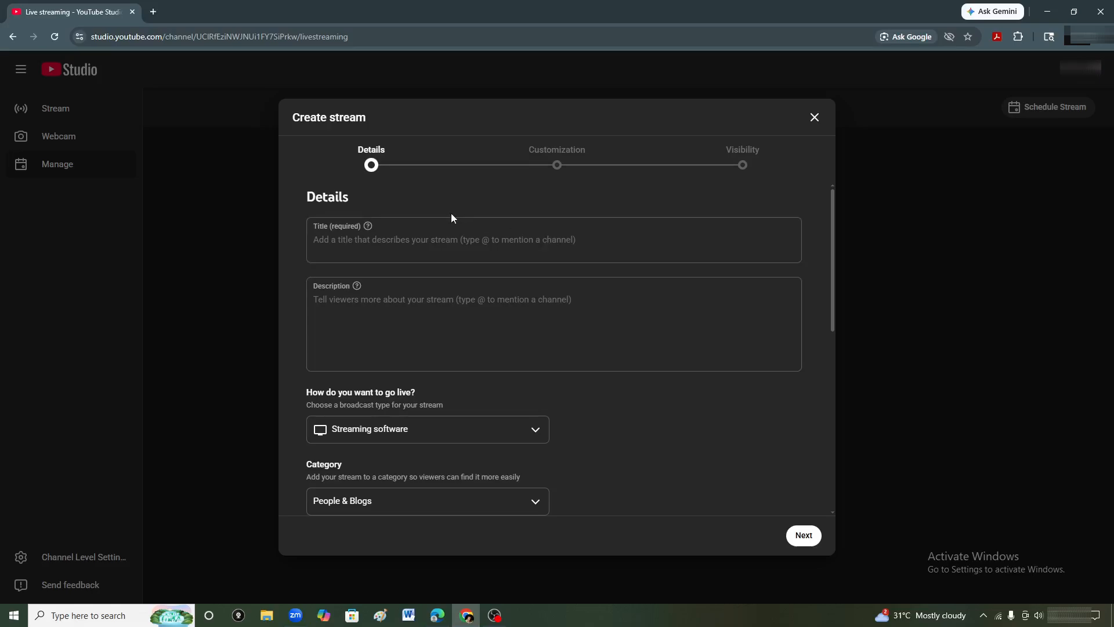
Give the stream the title 123, mark it as not made for kids and advance to the Visibility stage.
click(397, 240)
text(123)
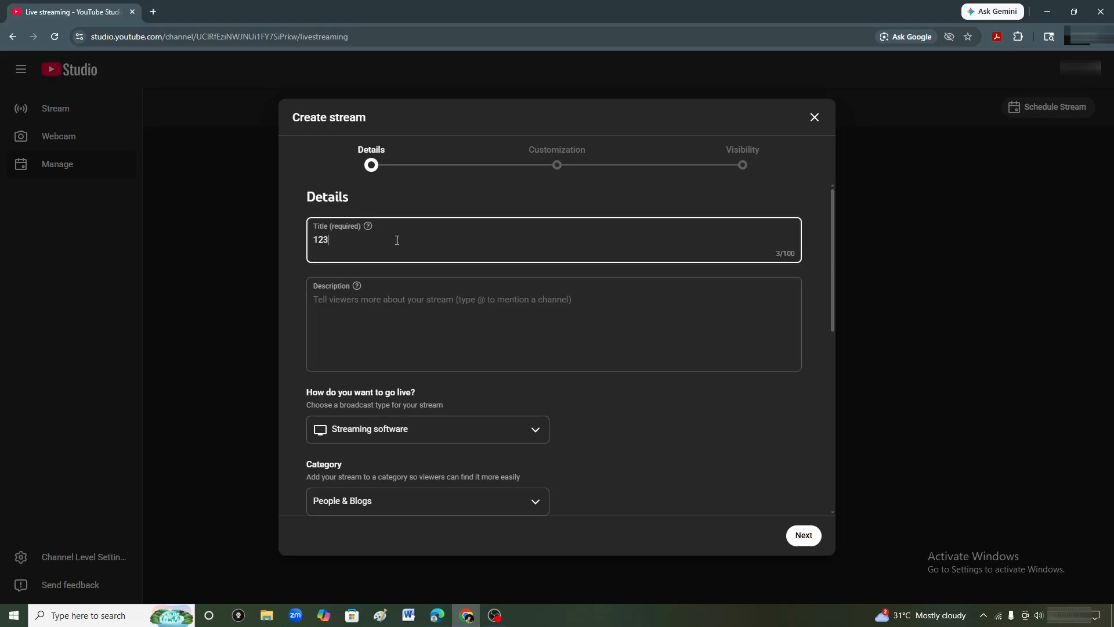
scroll(398, 250, down, 5)
scroll(378, 320, down, 1)
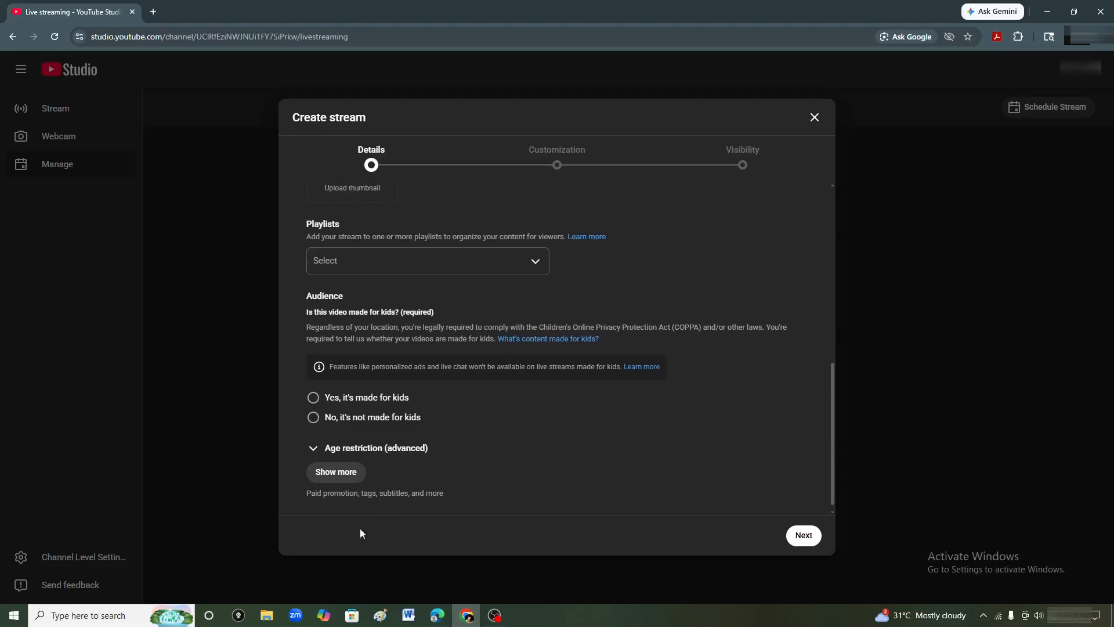
click(329, 419)
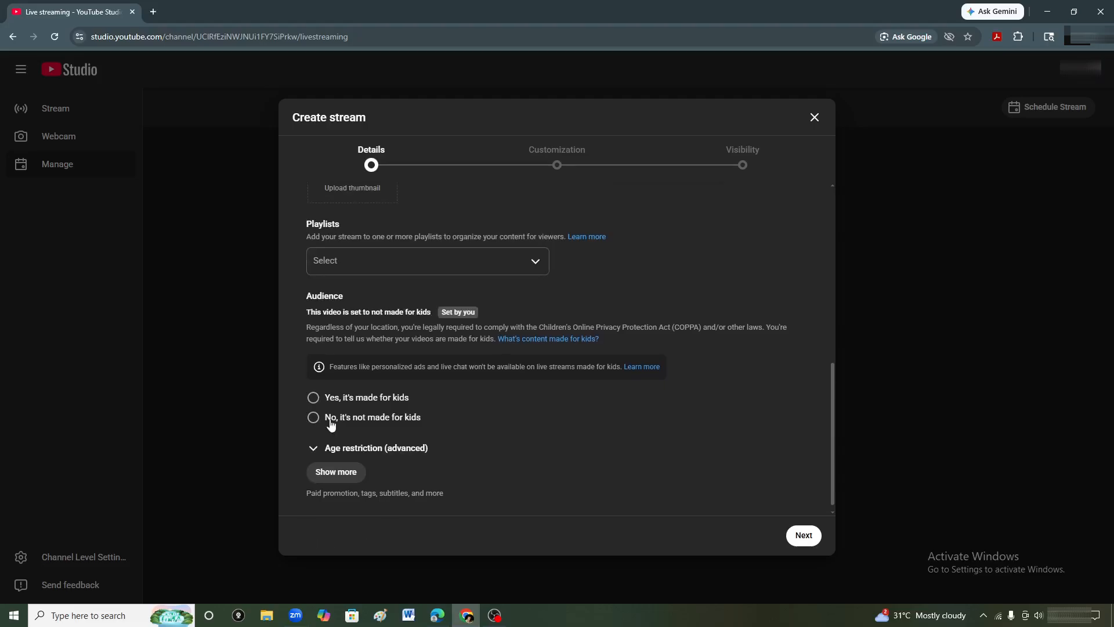
click(788, 533)
click(788, 533)
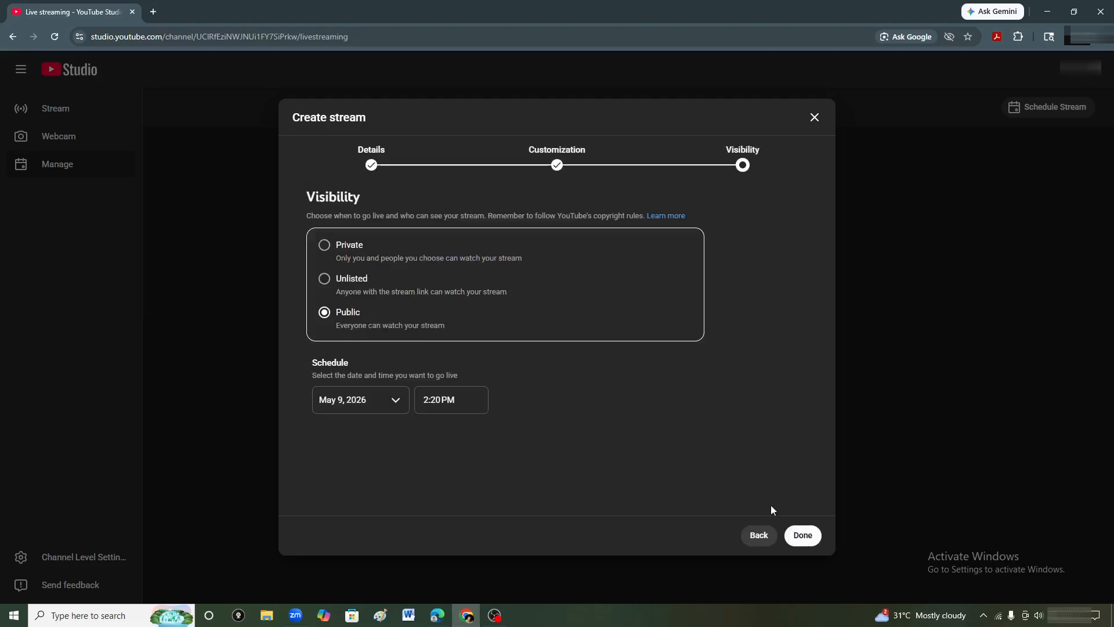
Review the stream's customization options, set its visibility to Private and finish creating the stream.
click(759, 535)
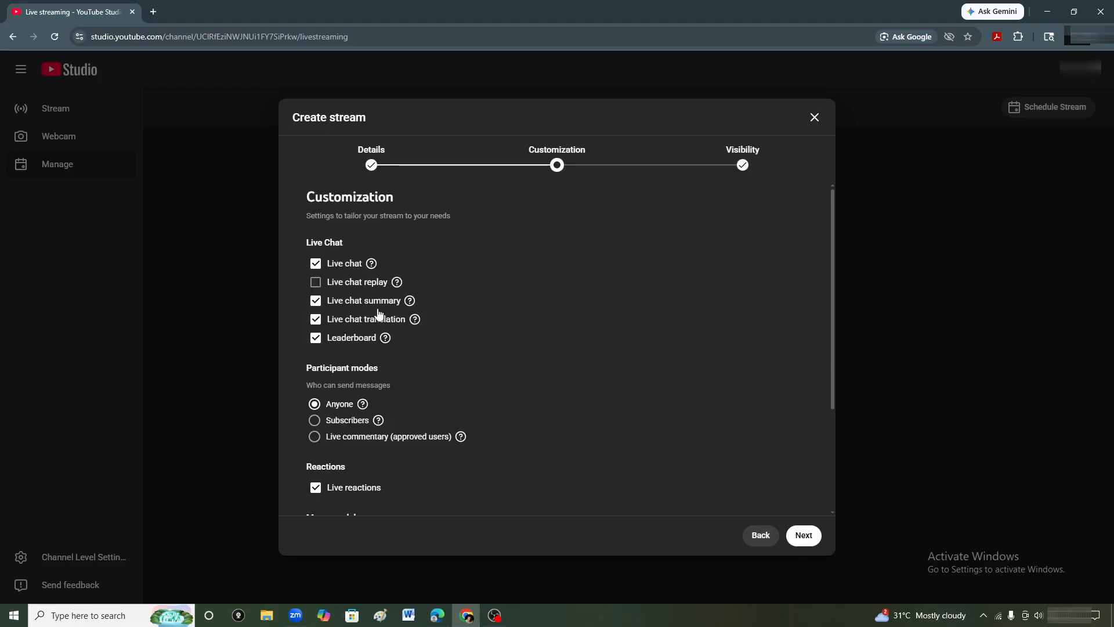
click(814, 534)
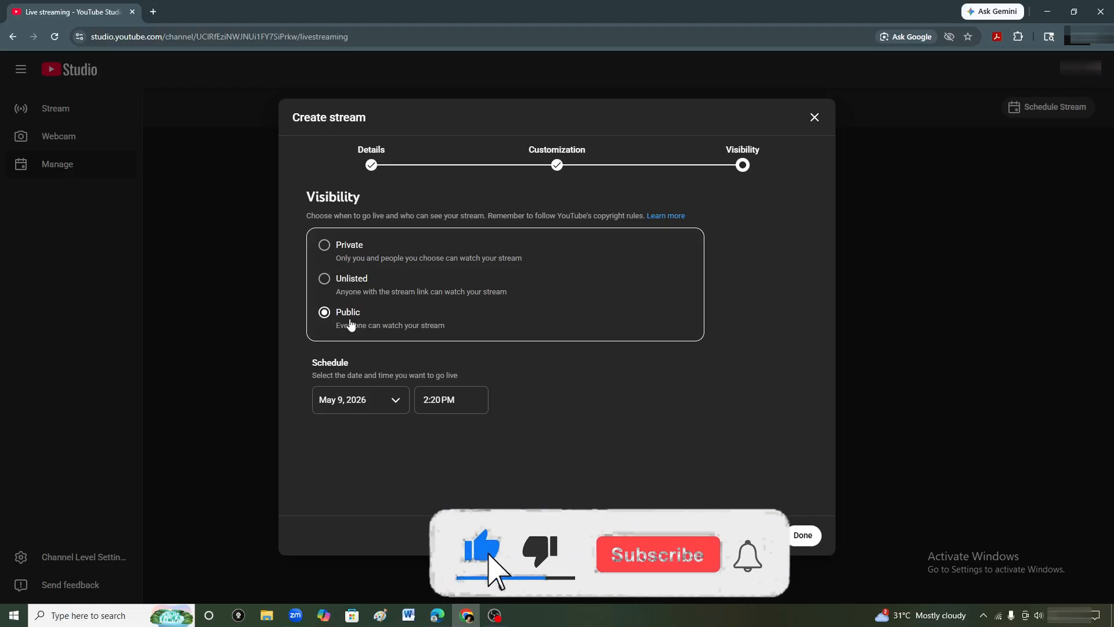
click(325, 246)
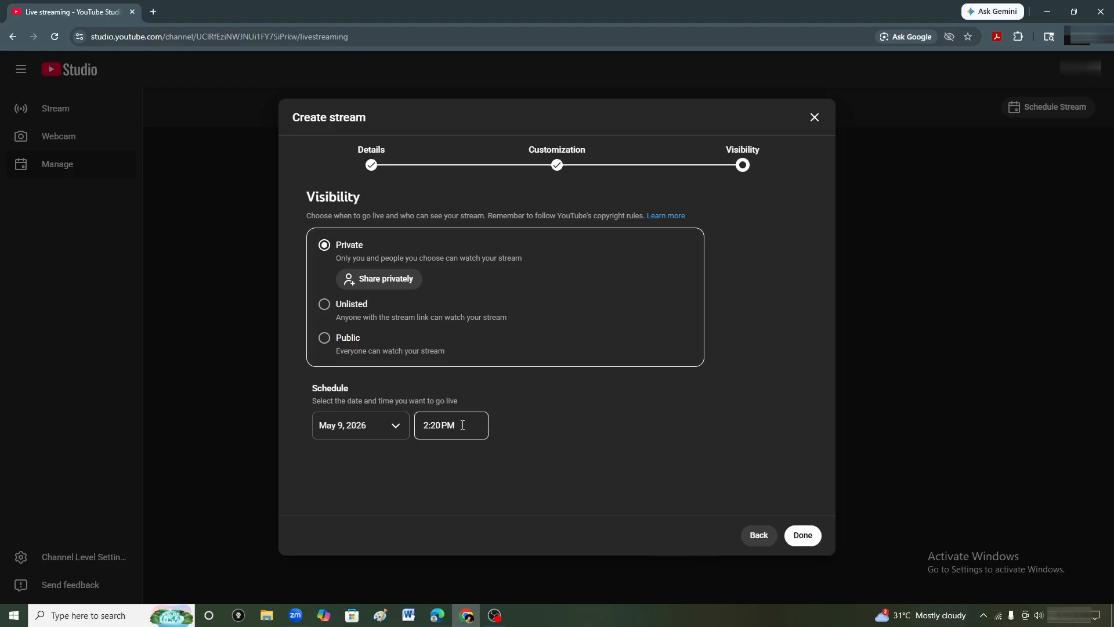
click(801, 535)
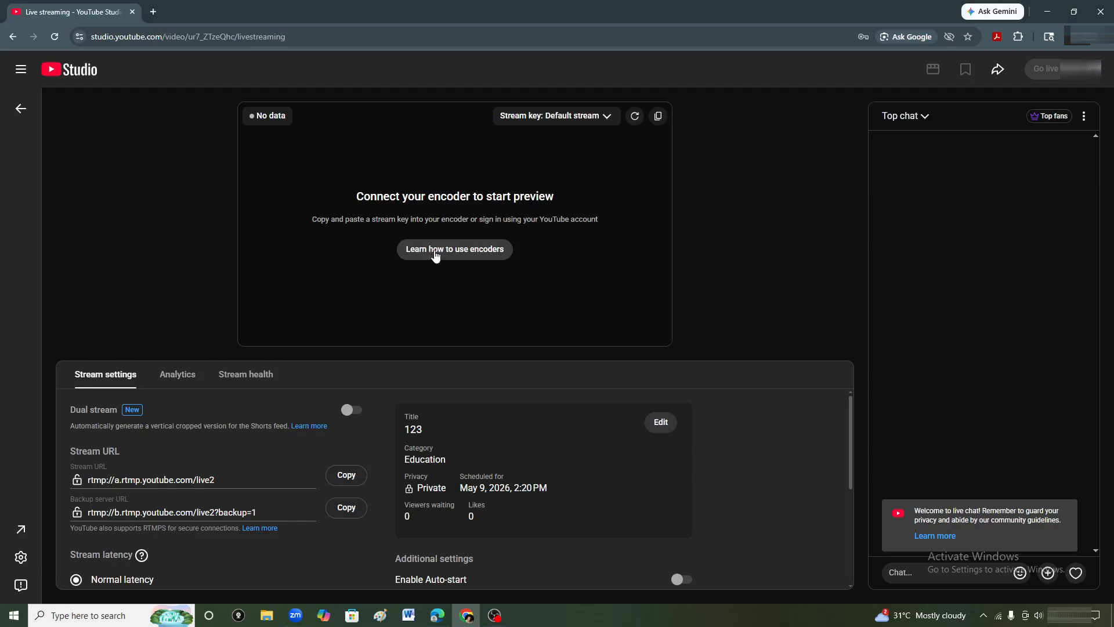
Copy the stream key from the encoder setup help and return to Zoom's custom streaming form in the other browser.
click(447, 249)
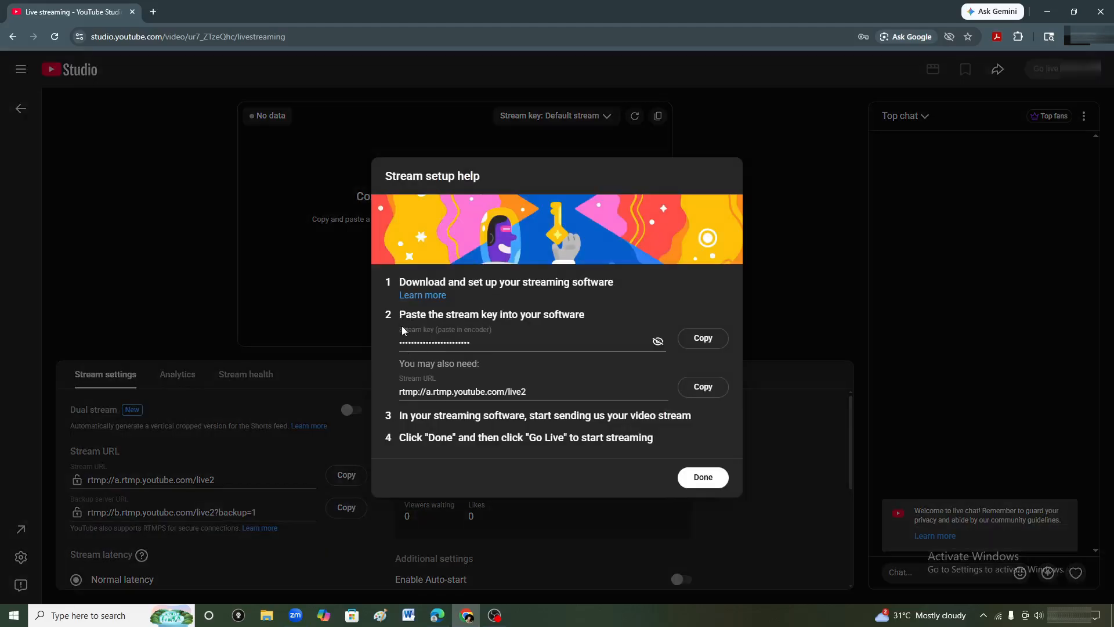
drag(398, 328, 448, 331)
click(409, 379)
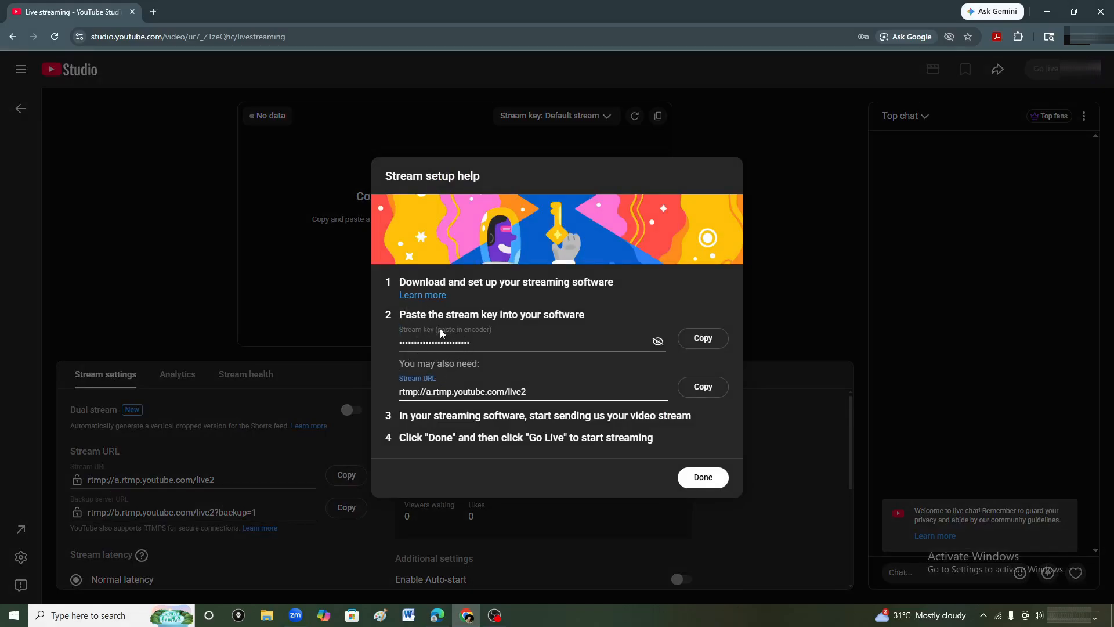
click(706, 340)
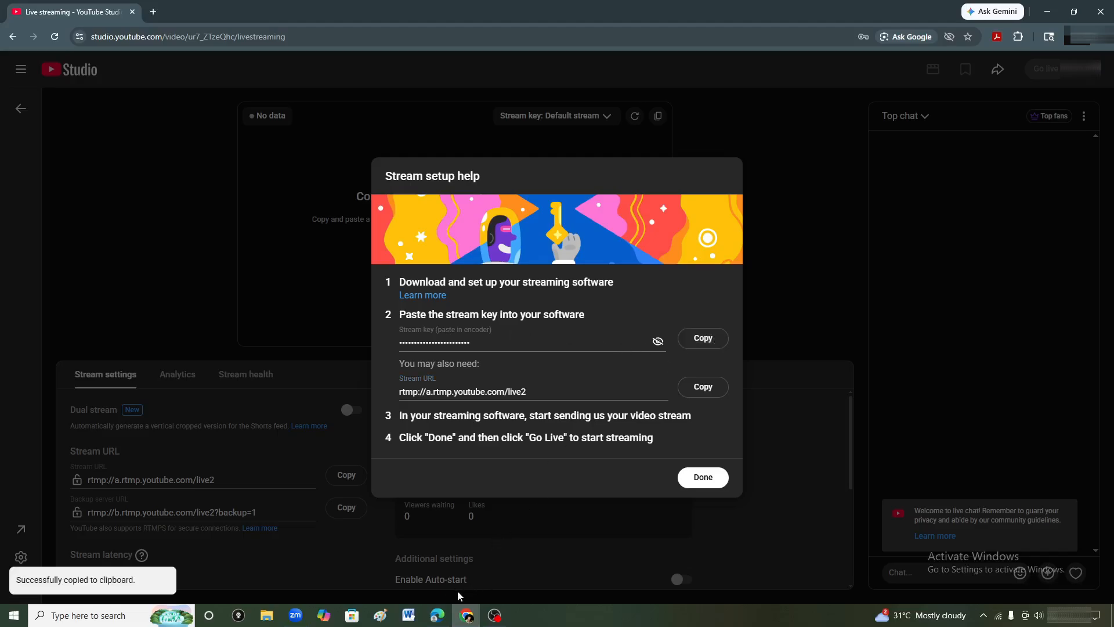
click(438, 615)
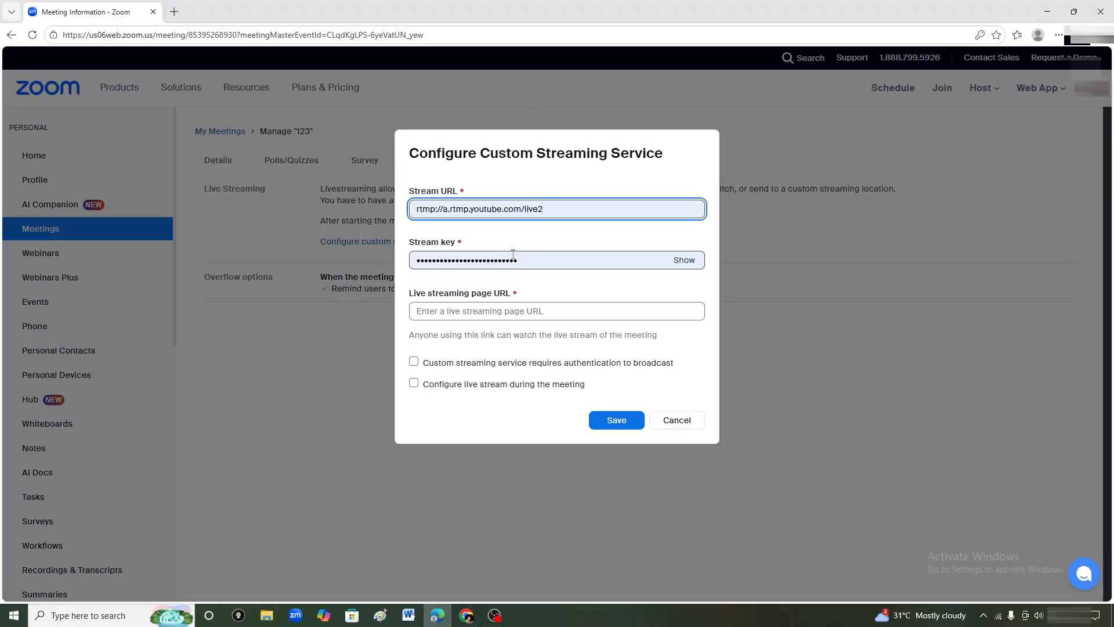
Replace the stream key with the copied one, and replace the stream URL with rtmp://a.rtmp.youtube.com/live2 copied from YouTube's stream setup help.
drag(530, 259, 410, 261)
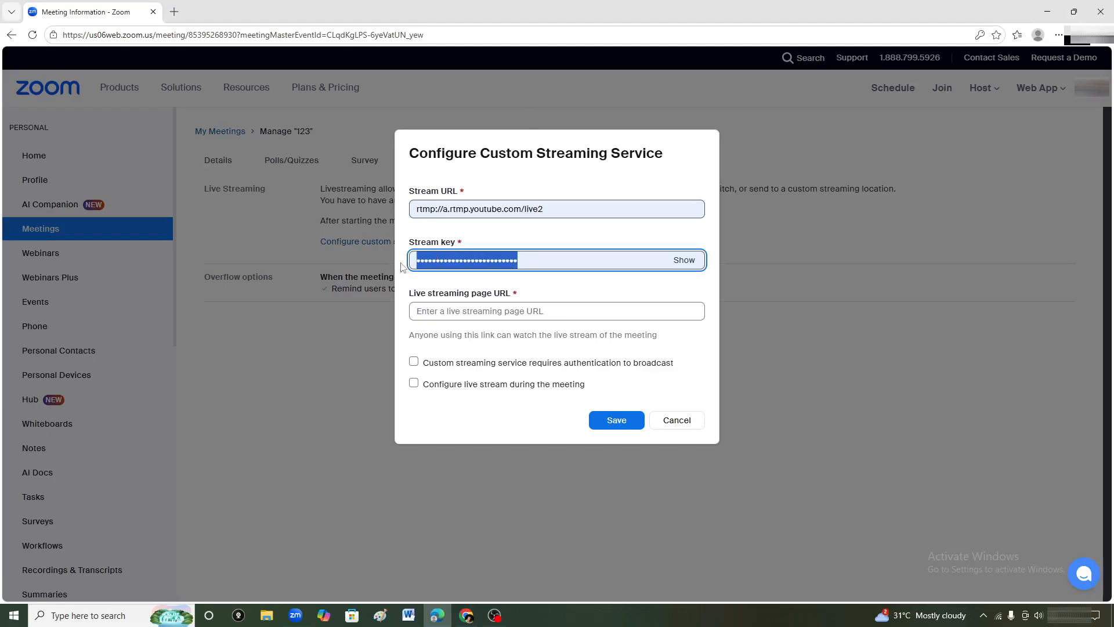
key(ctrl+v)
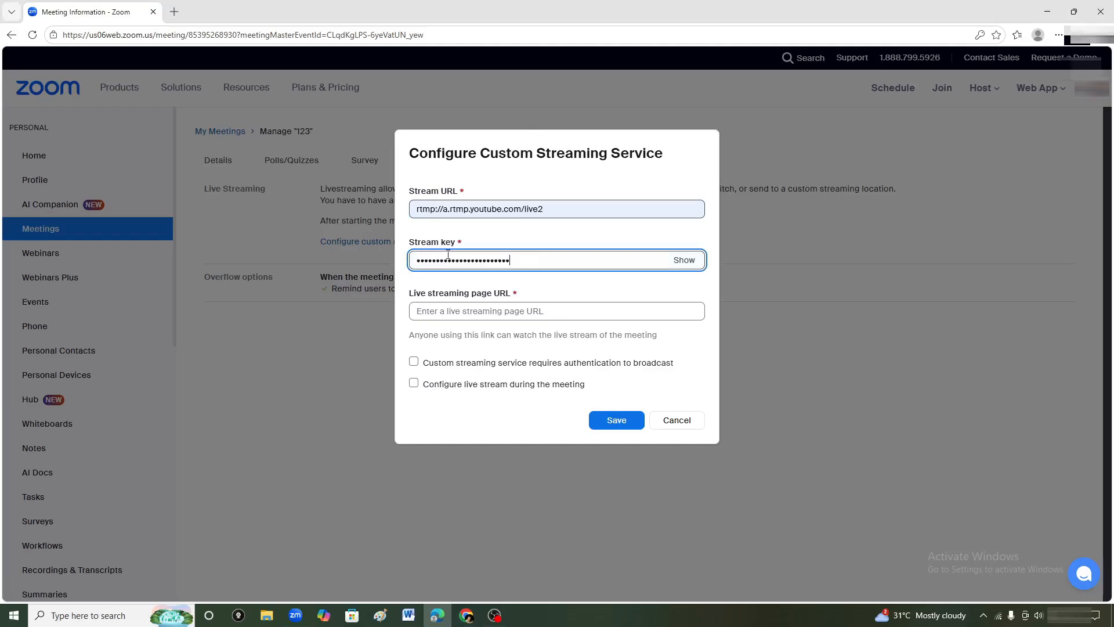
click(466, 615)
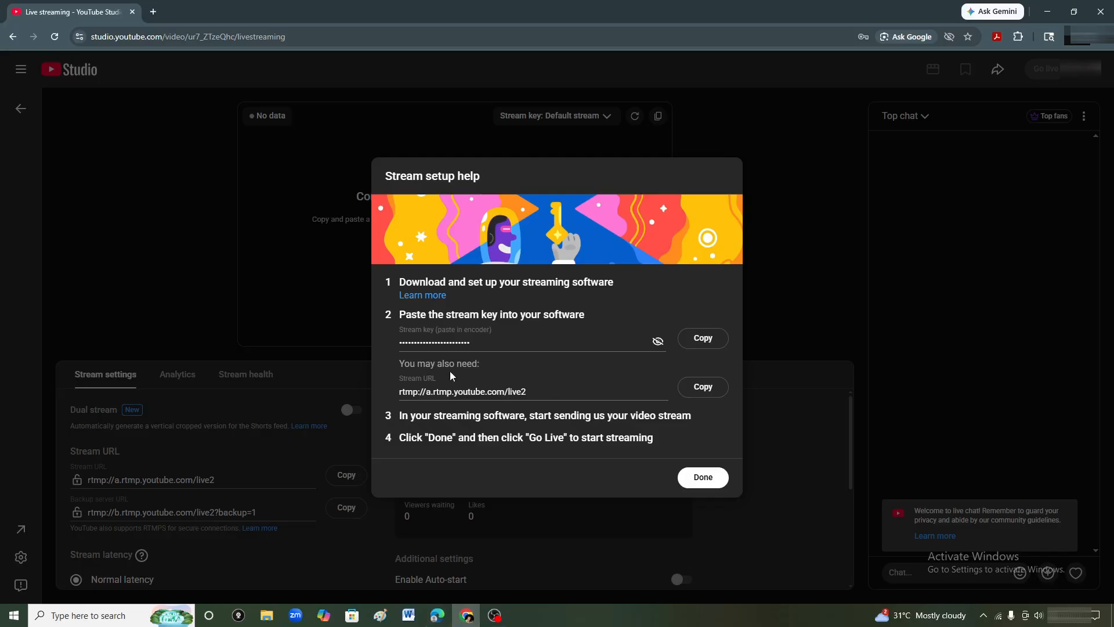
click(702, 387)
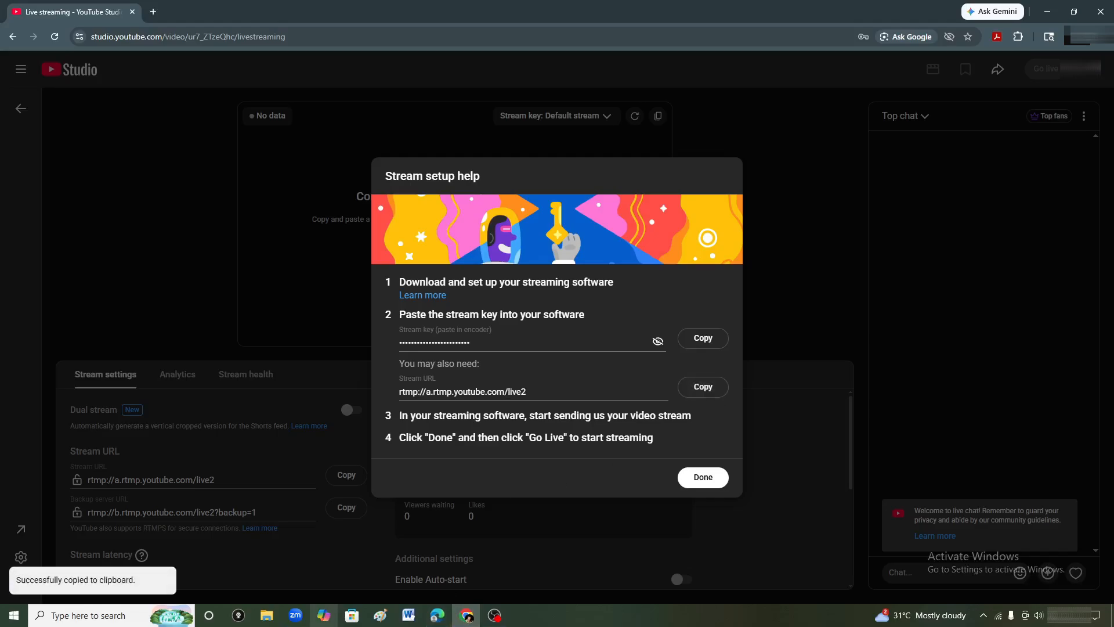
click(437, 615)
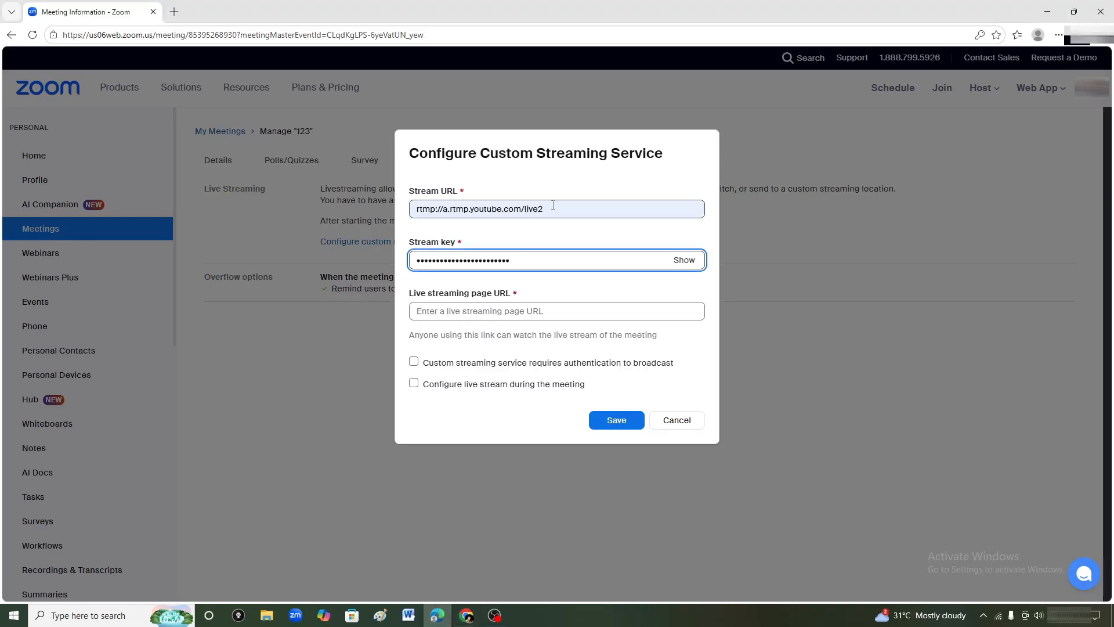
drag(545, 208, 412, 216)
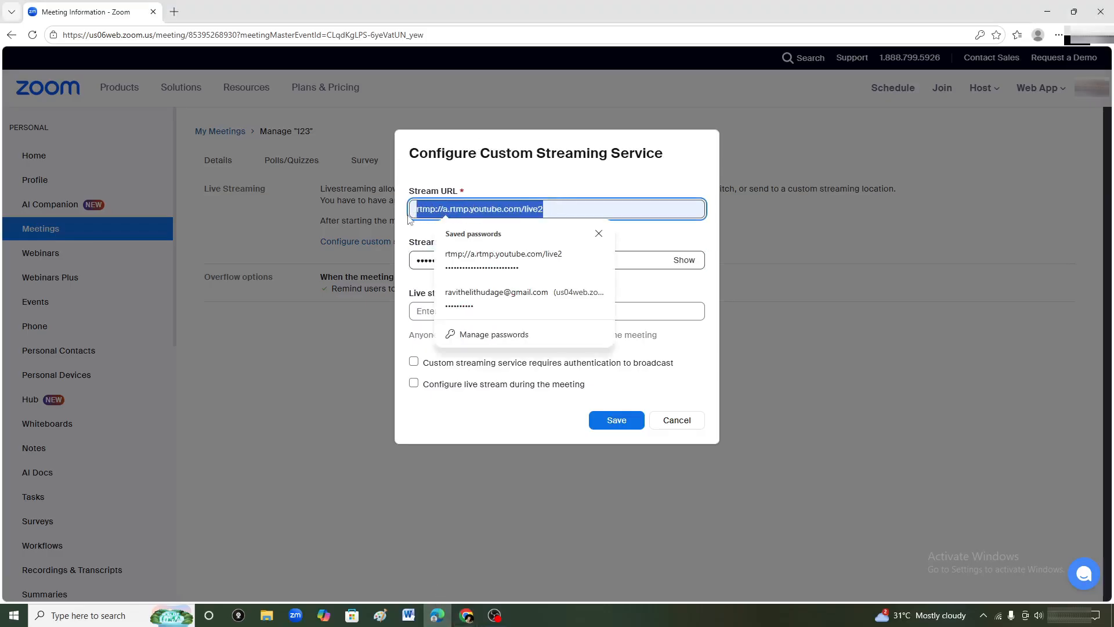
key(ctrl+v)
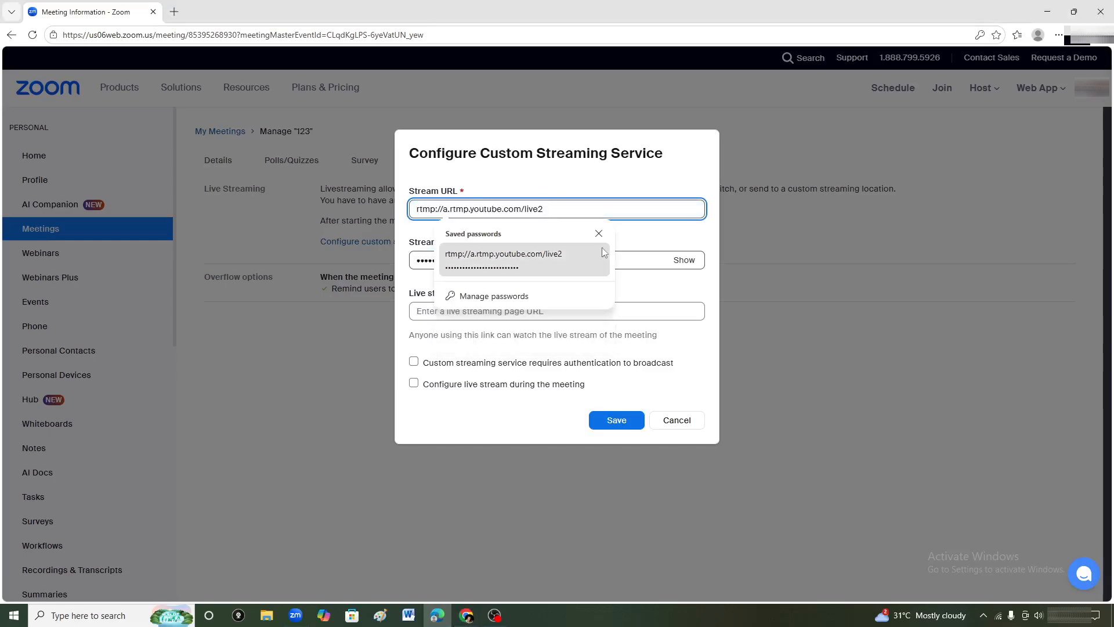
click(611, 168)
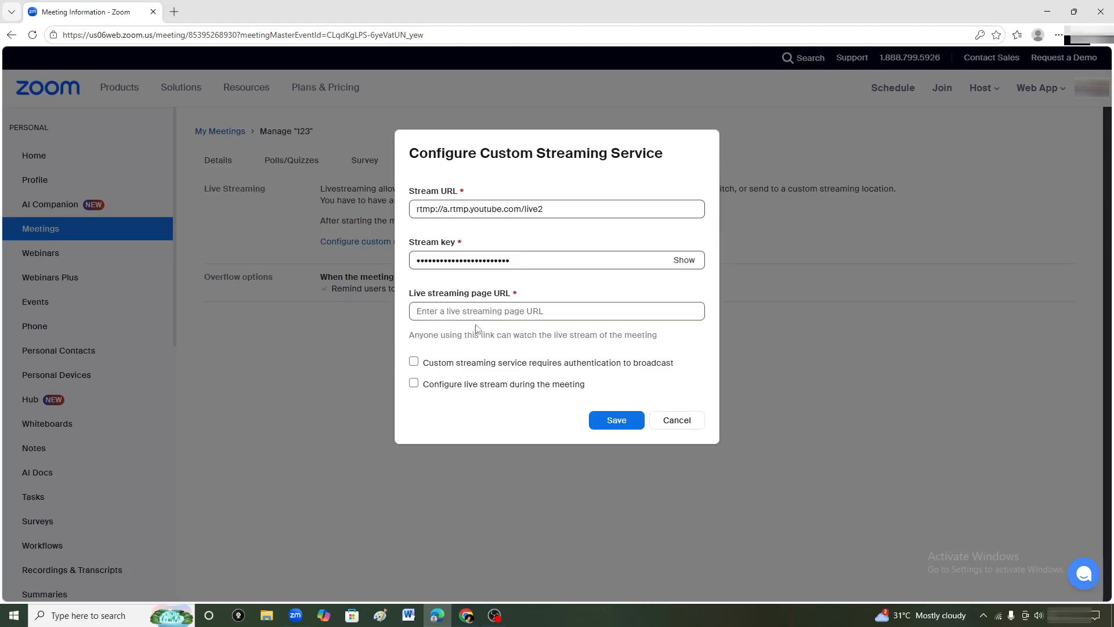
Close YouTube's stream setup help and copy the shareable link of the upcoming stream 123 from the channel's live content.
click(467, 615)
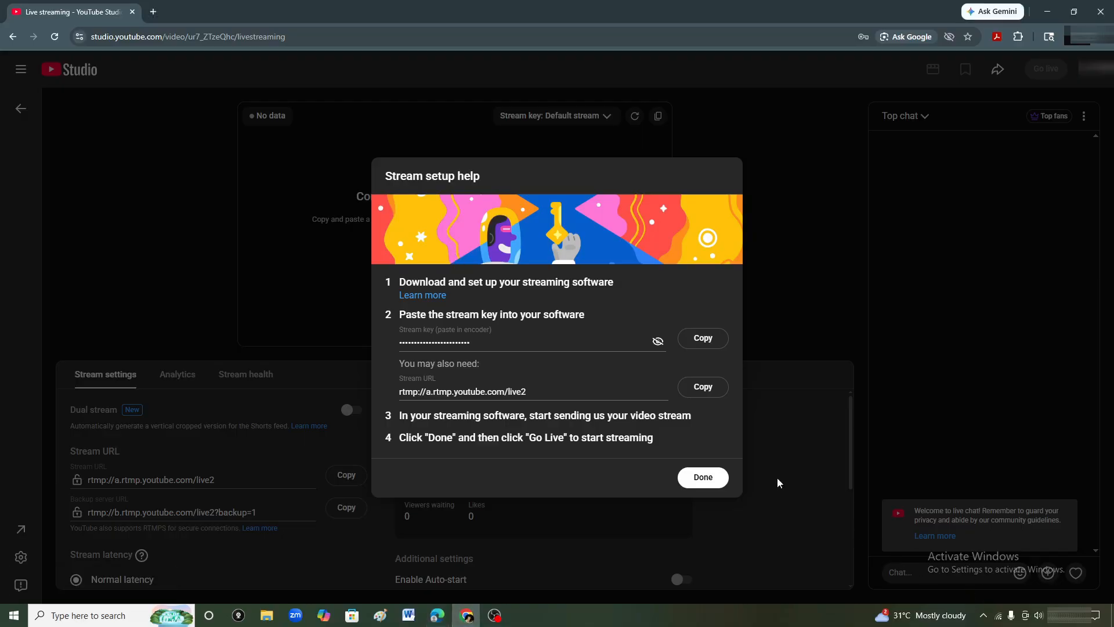
click(723, 479)
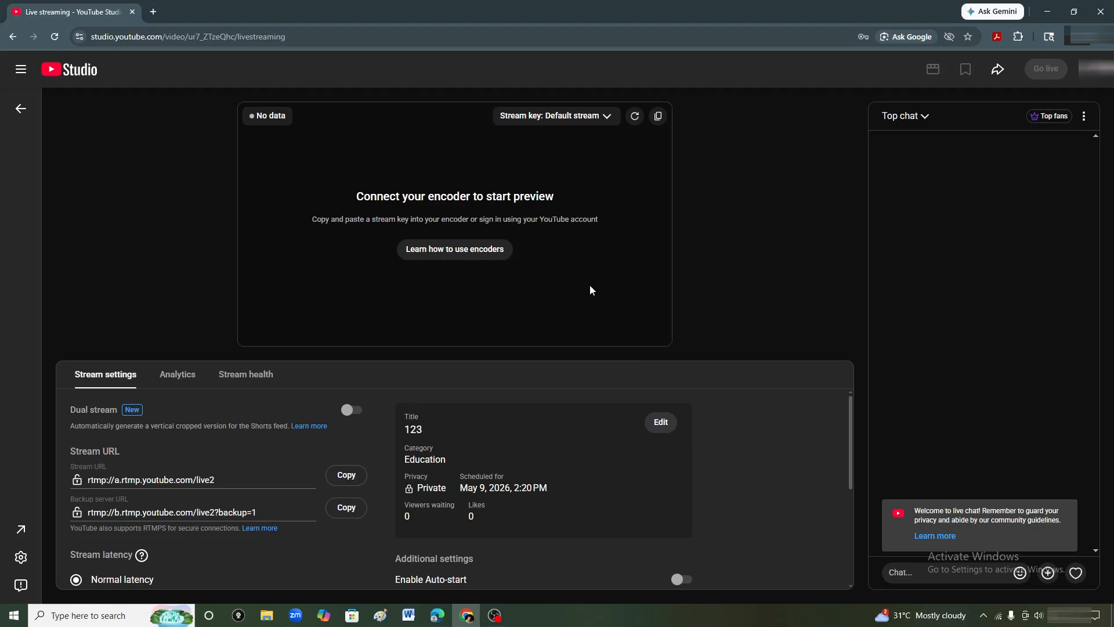
click(61, 71)
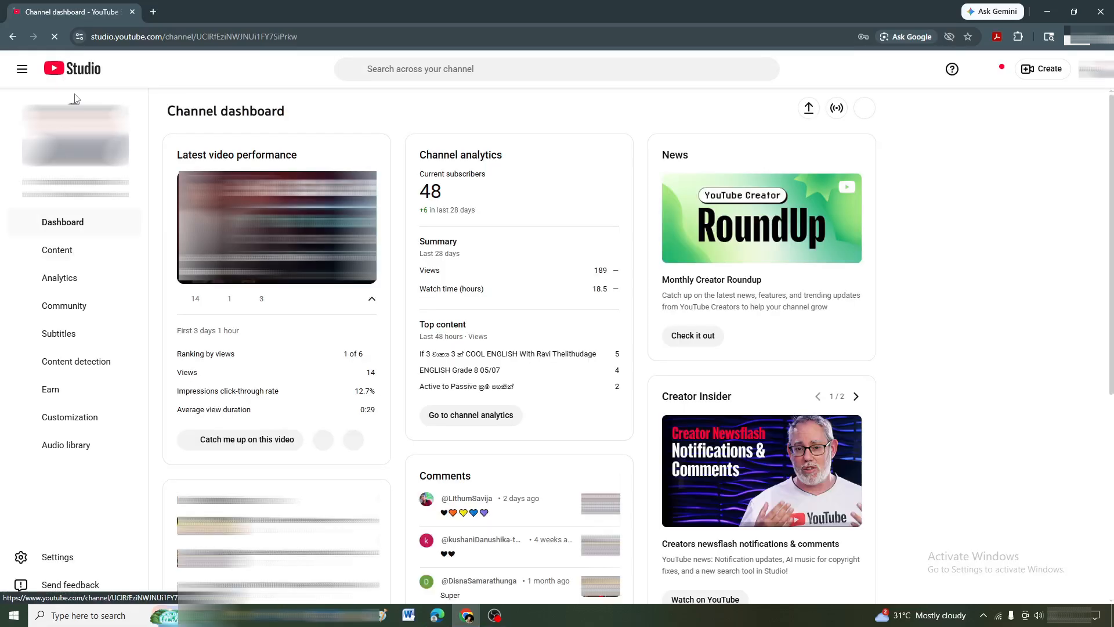
click(76, 251)
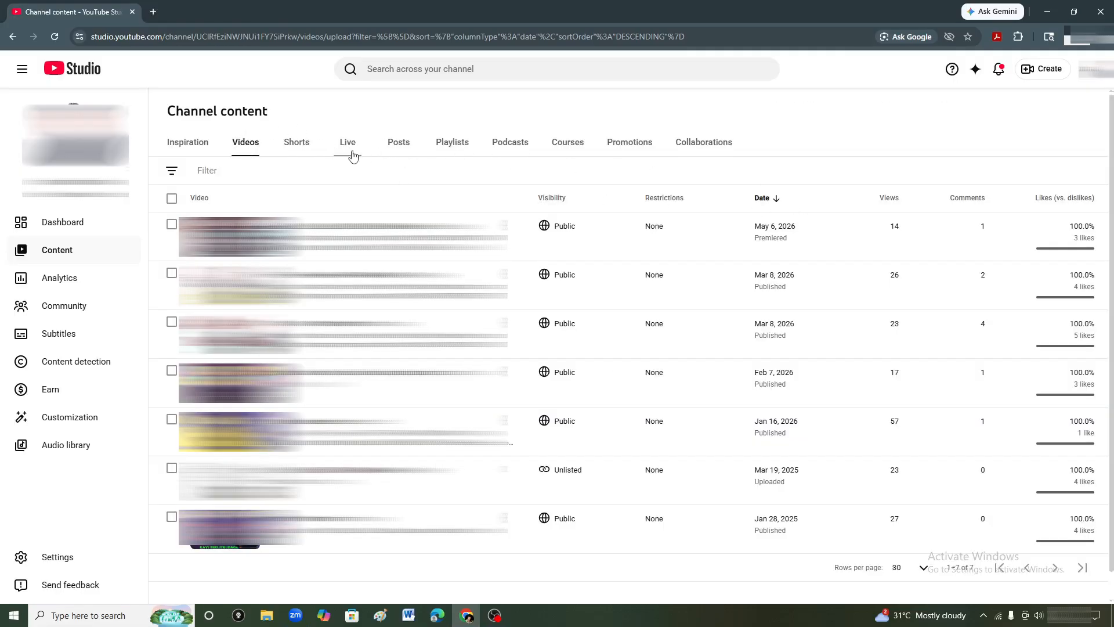
click(349, 150)
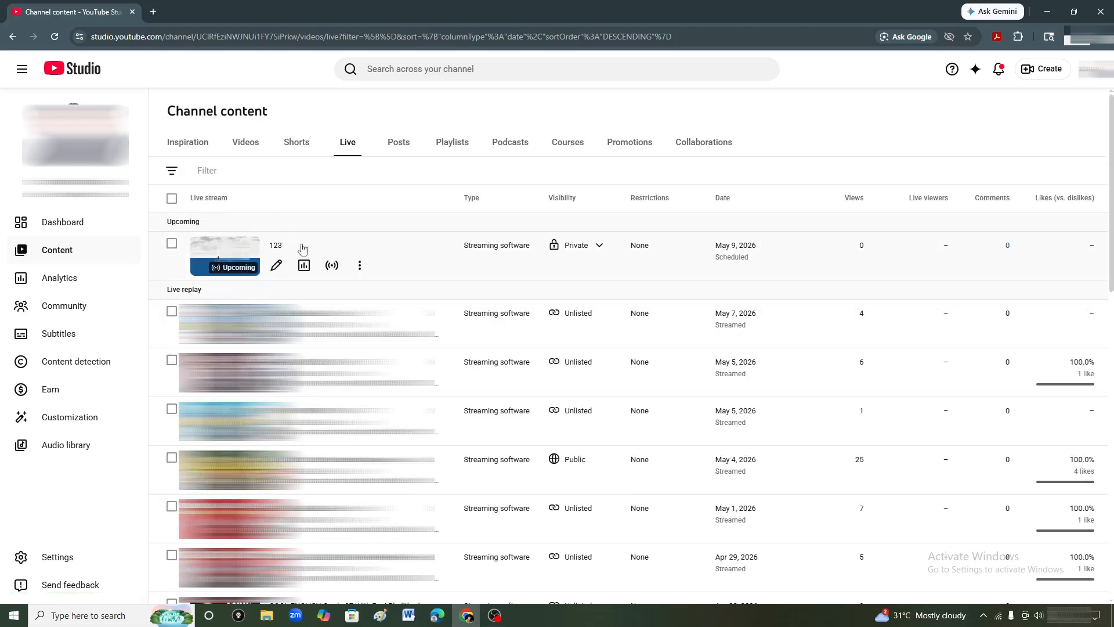
click(361, 268)
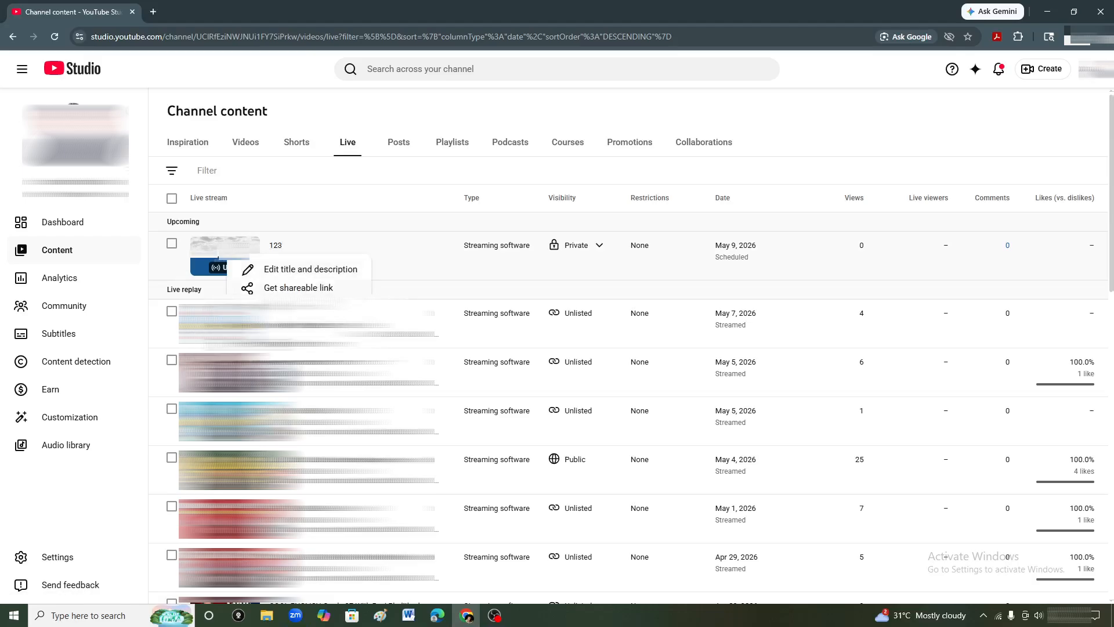
click(318, 288)
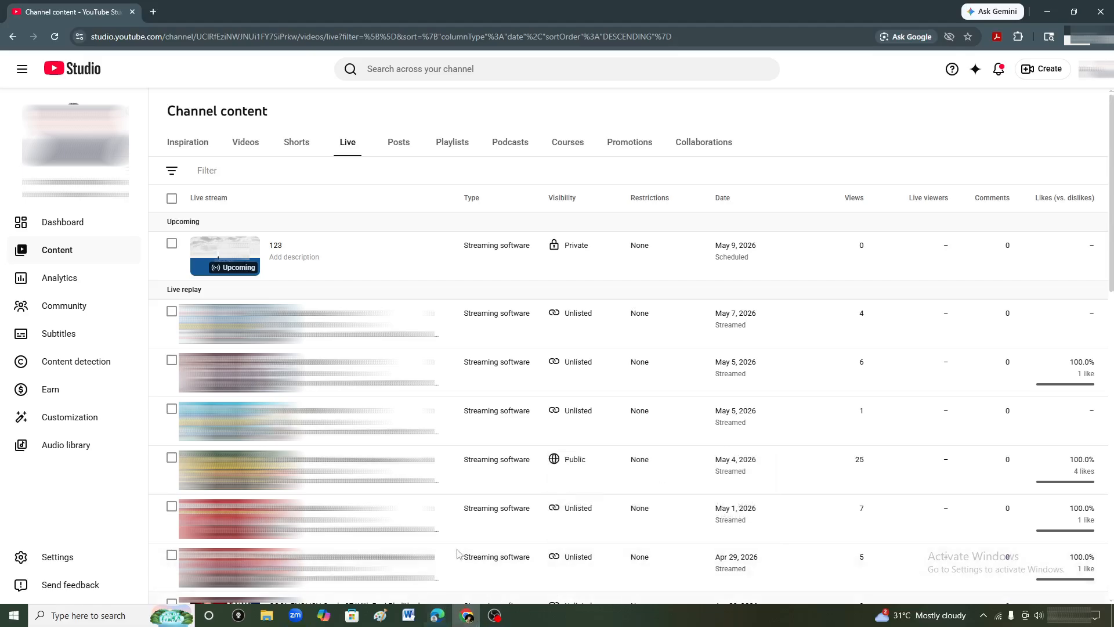
Paste the shareable link as the live streaming page URL in Zoom, save the custom streaming configuration and decline the browser's password update.
click(430, 616)
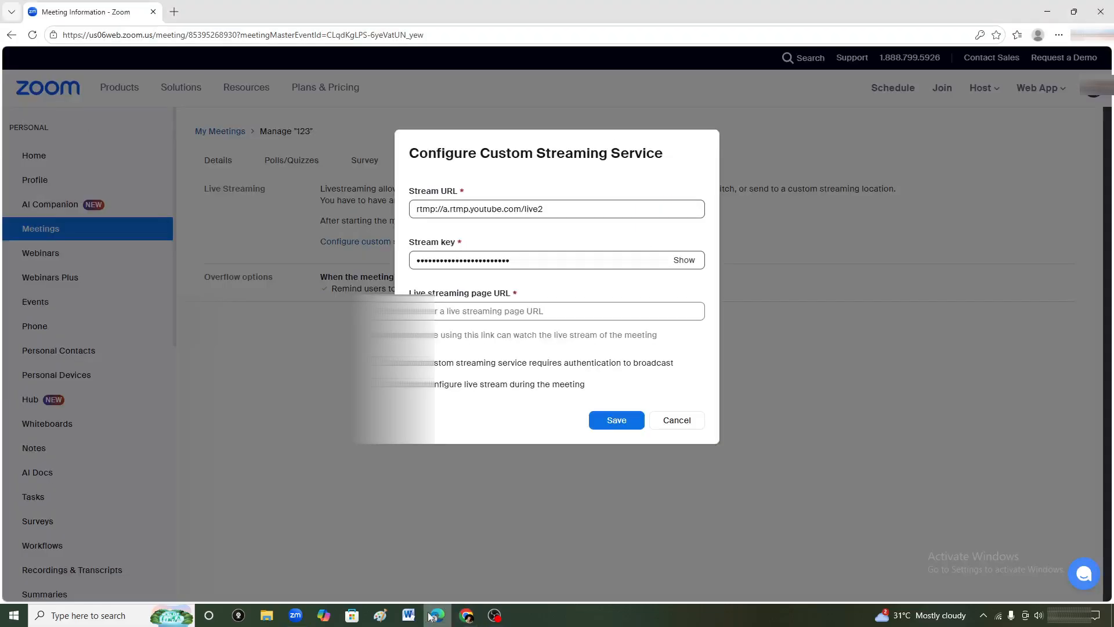
click(508, 318)
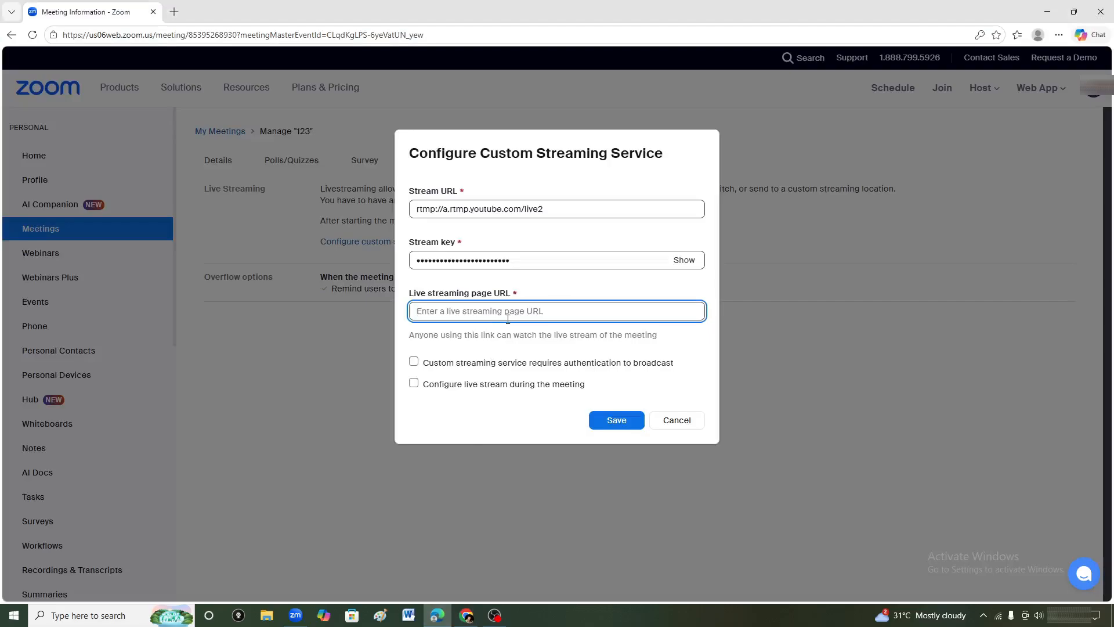
key(ctrl+v)
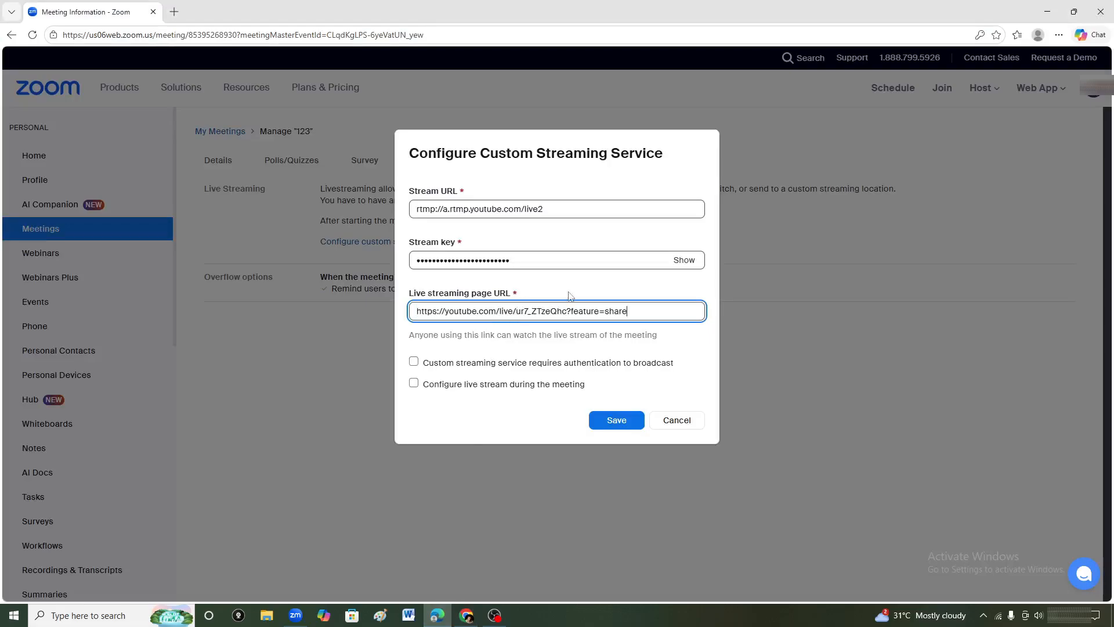
click(629, 423)
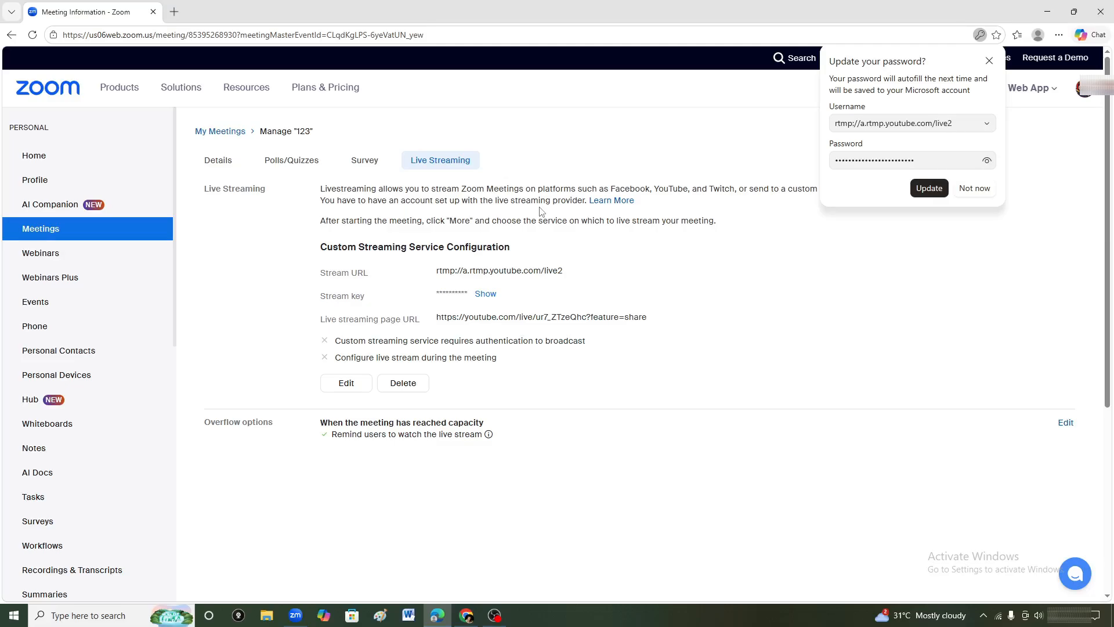
click(975, 188)
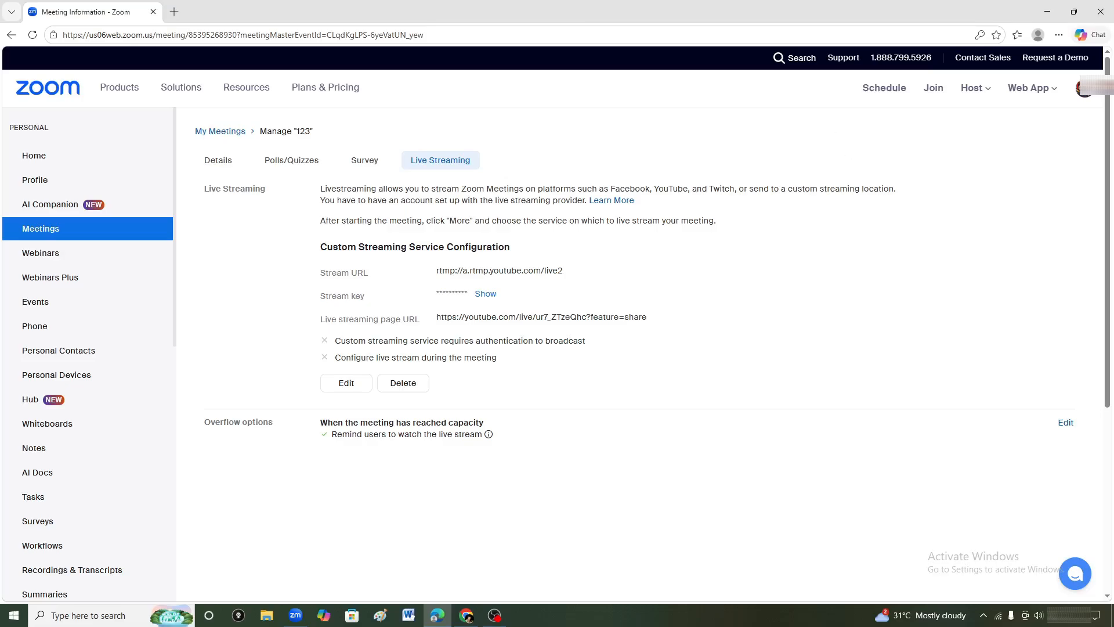
Switch to the Zoom desktop app and start the meeting.
click(296, 615)
click(547, 335)
click(512, 365)
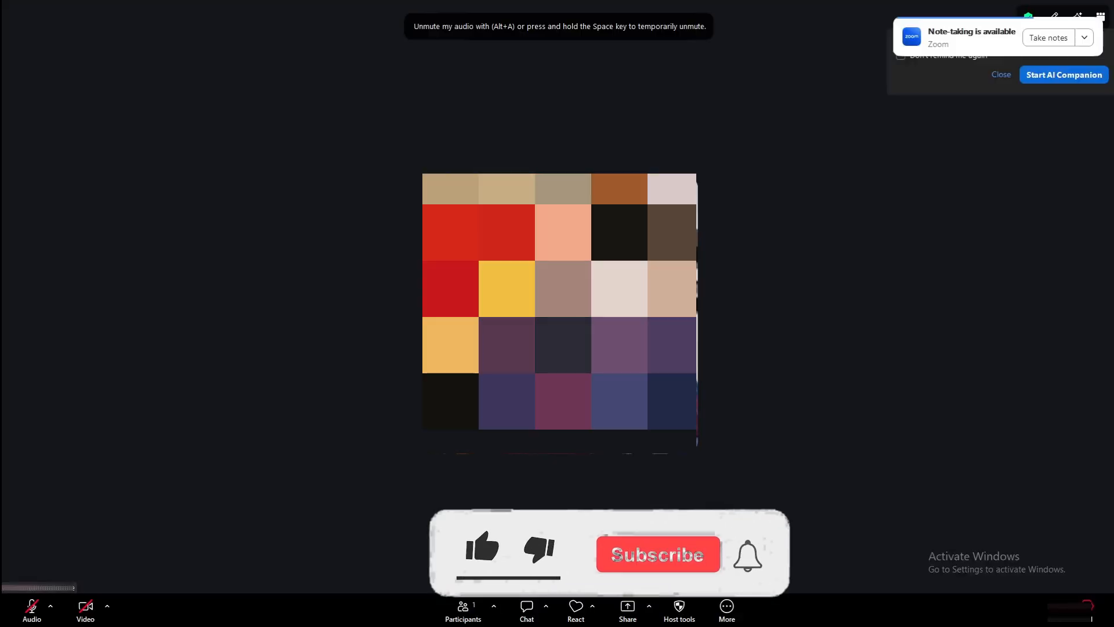